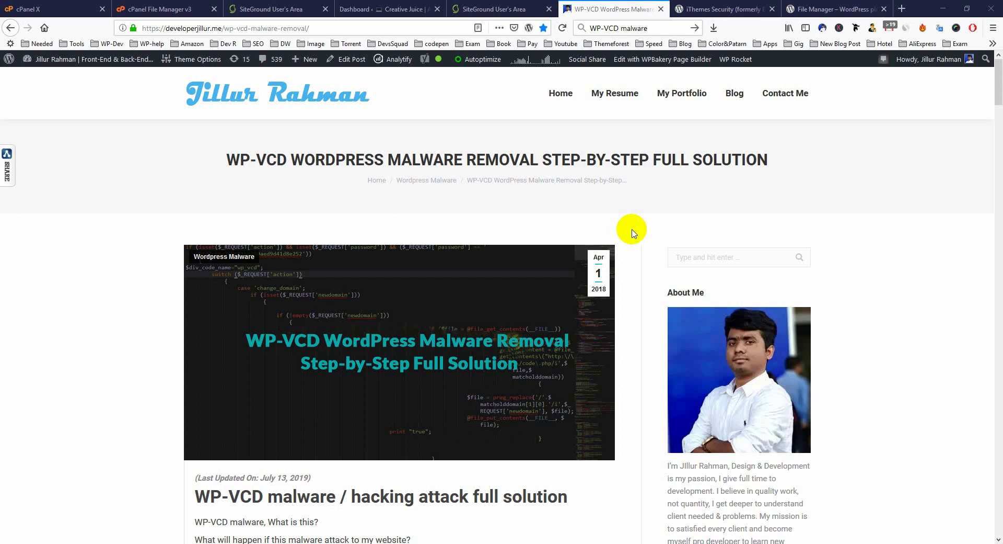
# Skim the WP-VCD article, then show the SG Site Scanner report for itscreativejuice.com with infected links on three URLs
pyautogui.scroll(-5, 631, 233)
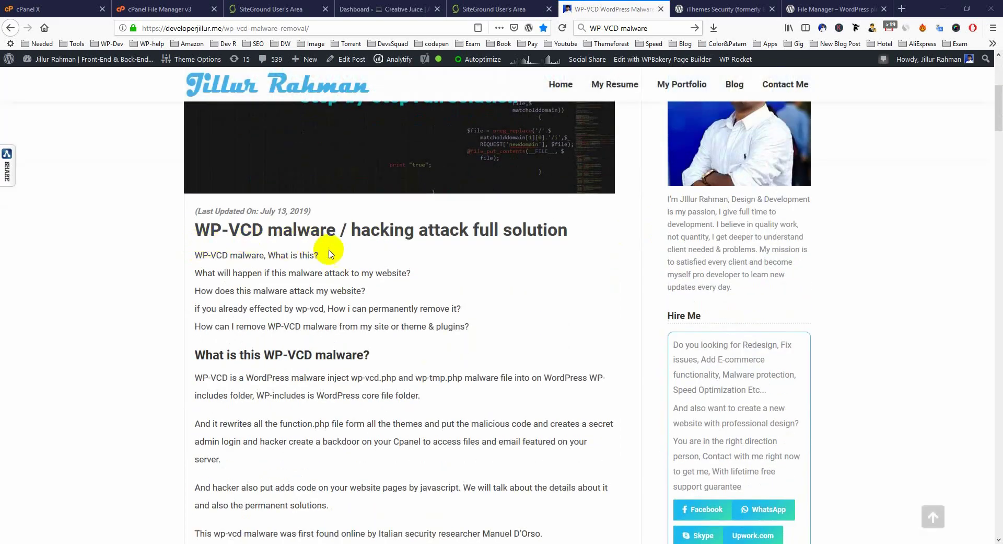
pyautogui.scroll(-5, 329, 254)
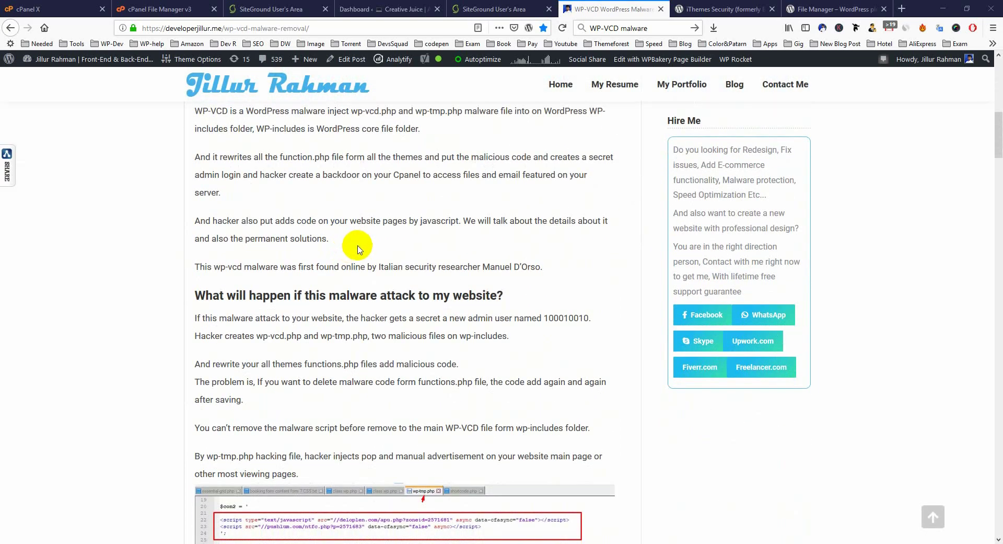
pyautogui.scroll(-6, 357, 249)
pyautogui.scroll(-2, 418, 407)
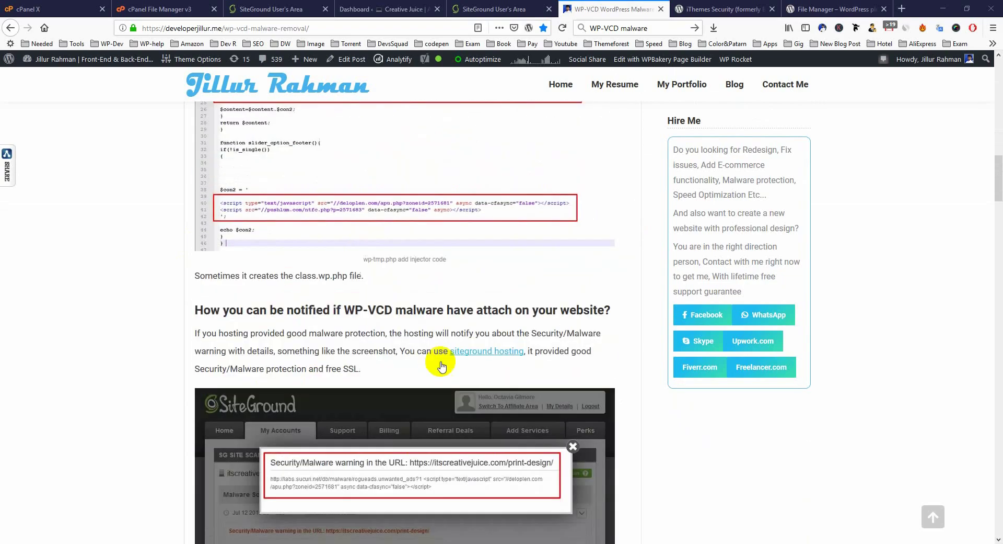
pyautogui.scroll(-20, 442, 366)
pyautogui.scroll(-7, 393, 287)
pyautogui.press('Home')
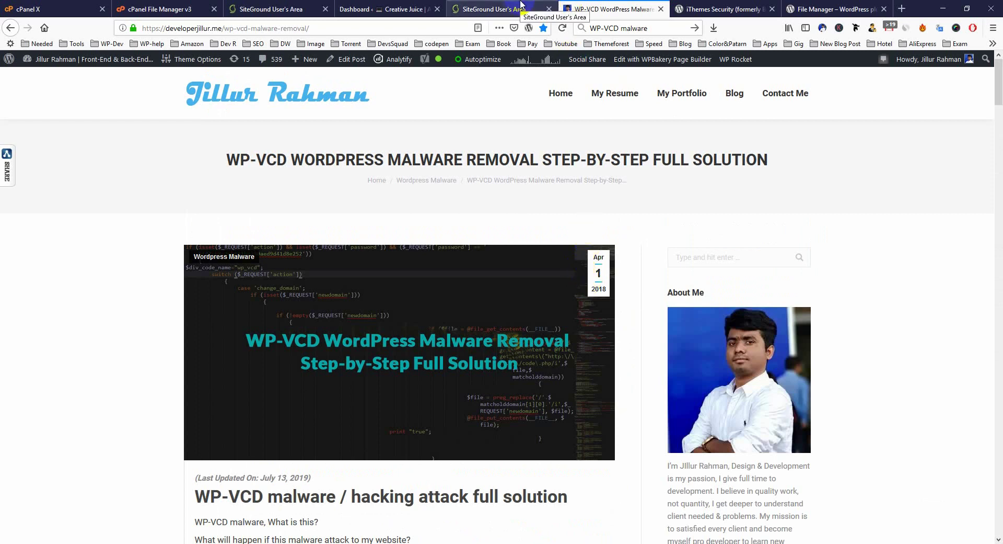
pyautogui.click(520, 6)
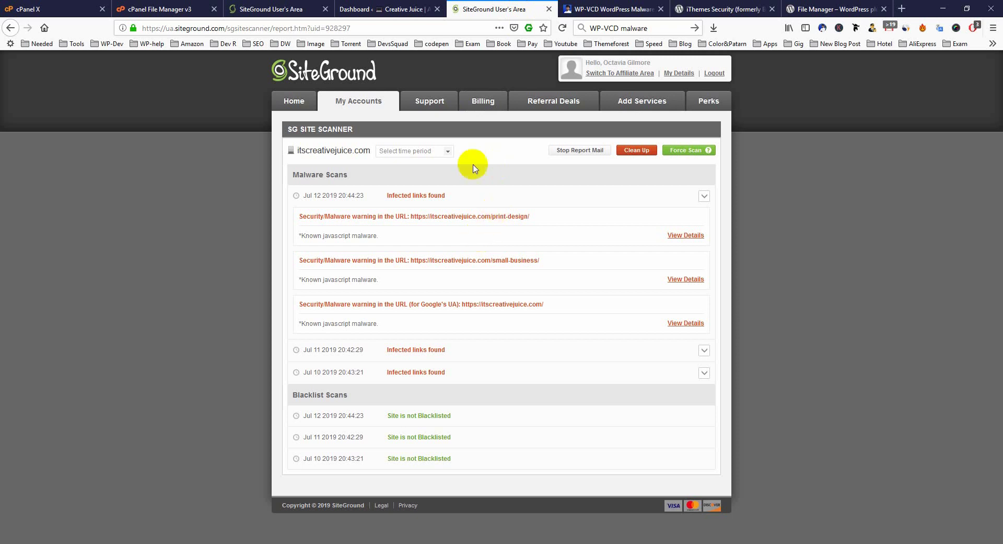
# Glance at the WordPress dashboard, then view details of the scanner's print-design malware warning
pyautogui.click(397, 9)
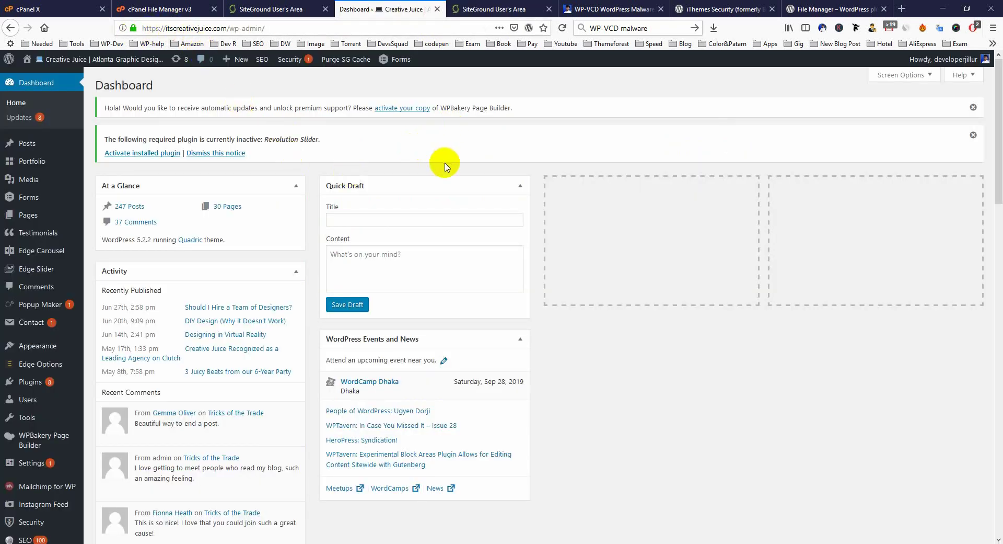
pyautogui.moveTo(230, 59)
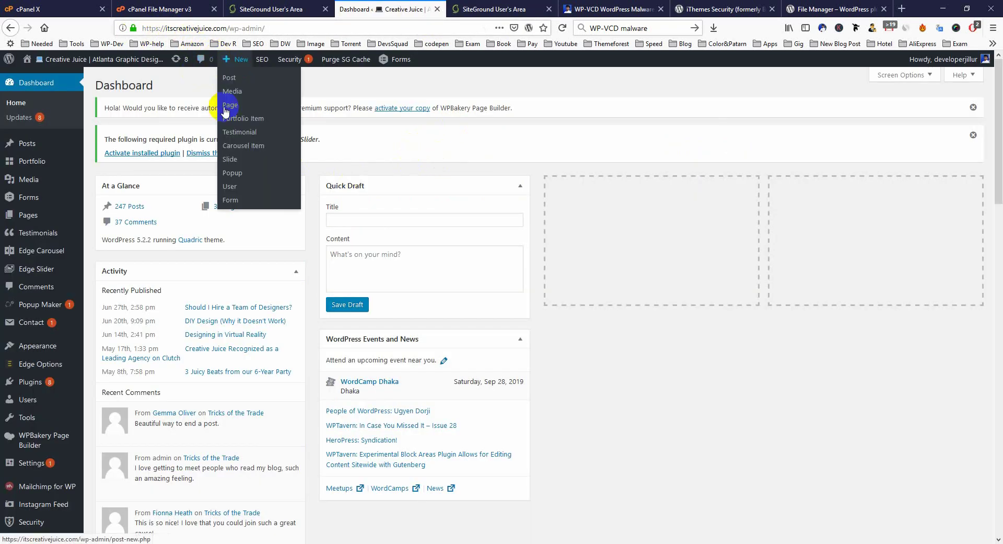
pyautogui.click(486, 10)
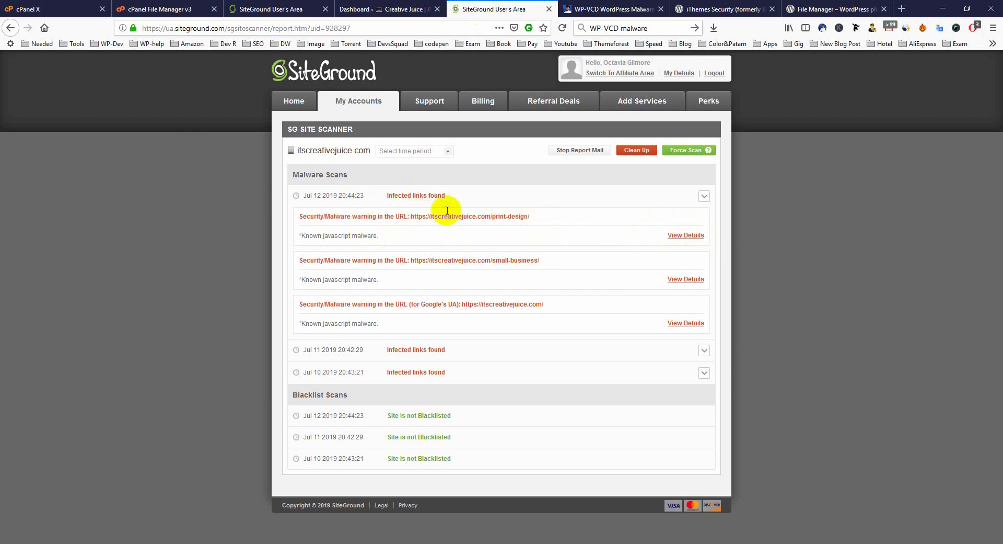
pyautogui.click(685, 235)
# Return to the Creative Juice dashboard and scroll to its recent comments and forms widgets
pyautogui.hotkey('ctrl', 'pageup')
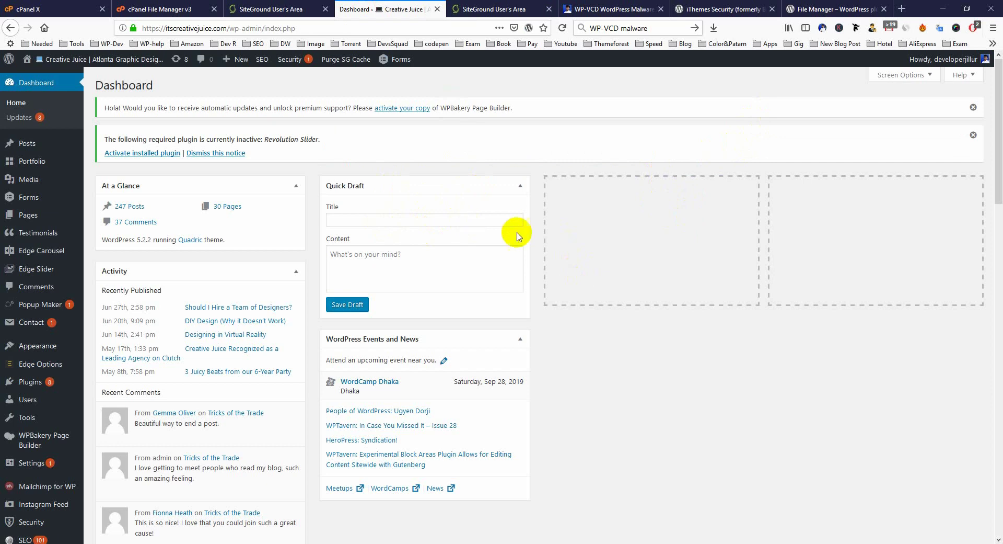
pyautogui.scroll(-3, 515, 175)
pyautogui.scroll(-3, 256, 276)
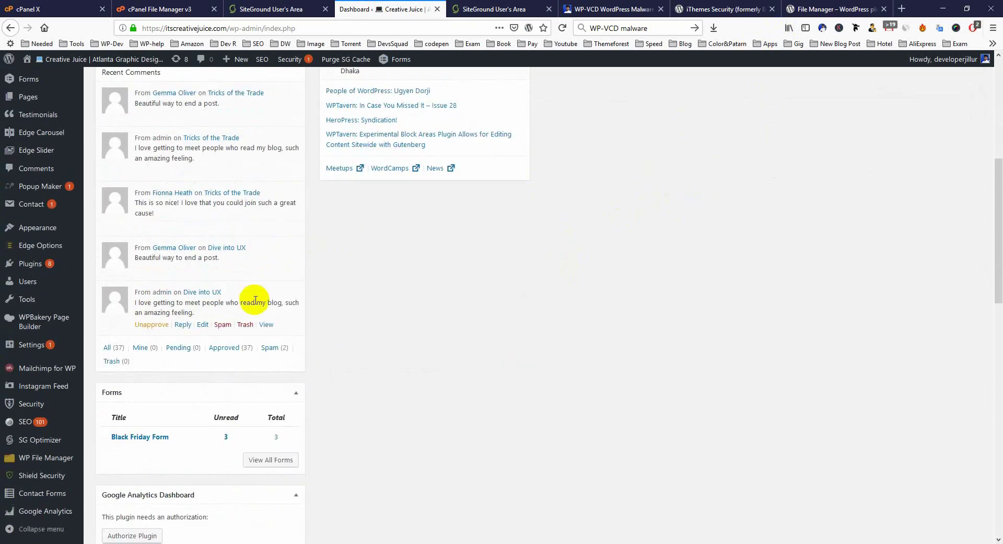
pyautogui.click(835, 9)
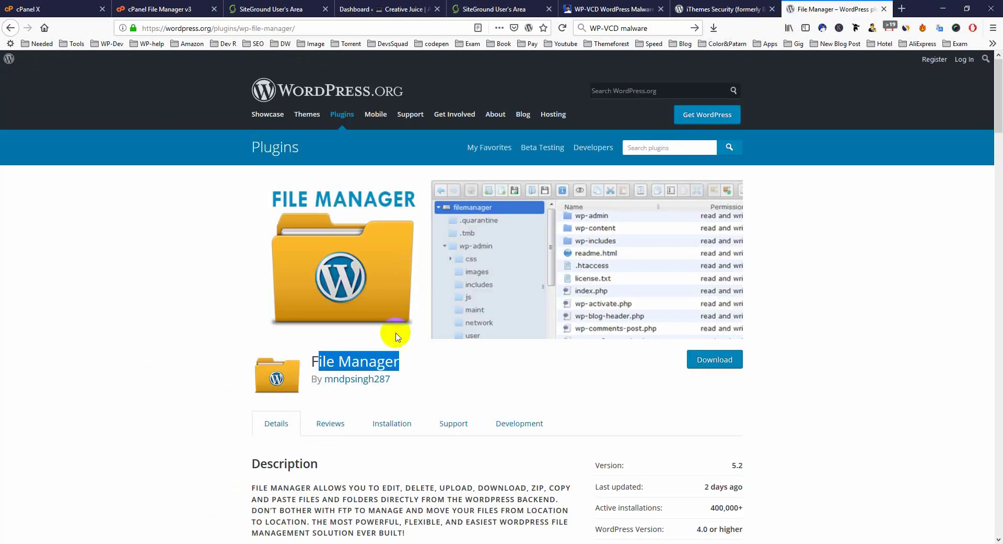
pyautogui.click(491, 9)
pyautogui.click(384, 9)
pyautogui.scroll(6, 382, 174)
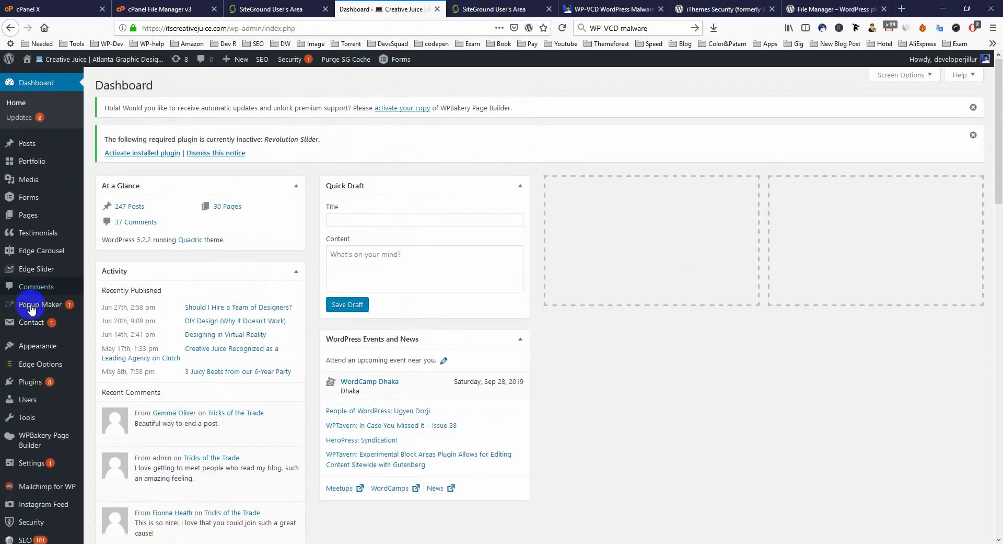
pyautogui.moveTo(30, 381)
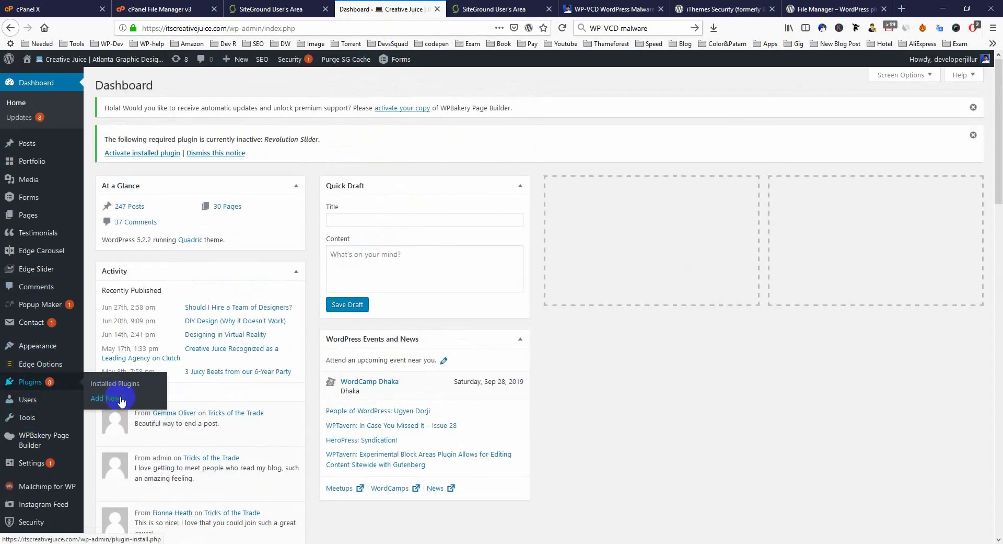
pyautogui.scroll(-5, 236, 372)
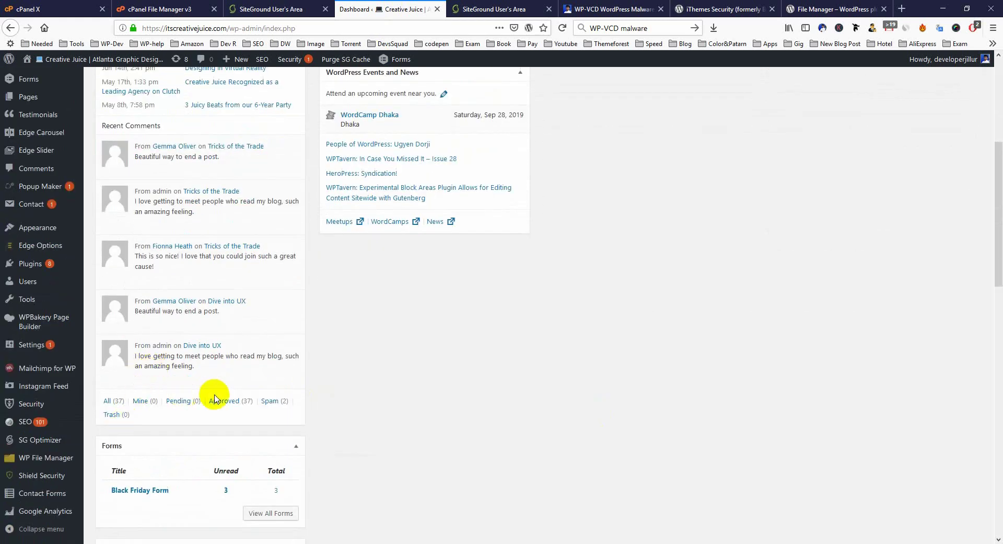
pyautogui.moveTo(27, 463)
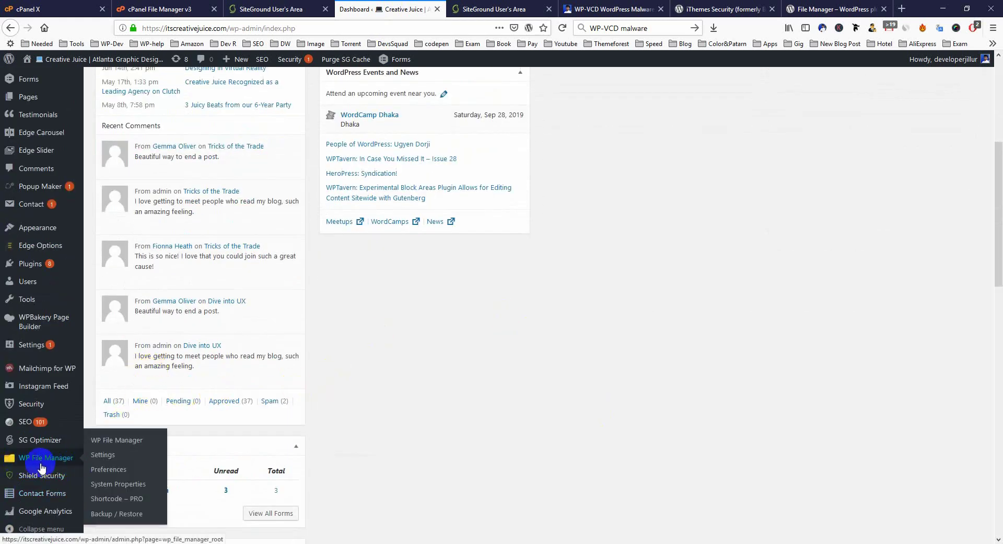
pyautogui.click(110, 440)
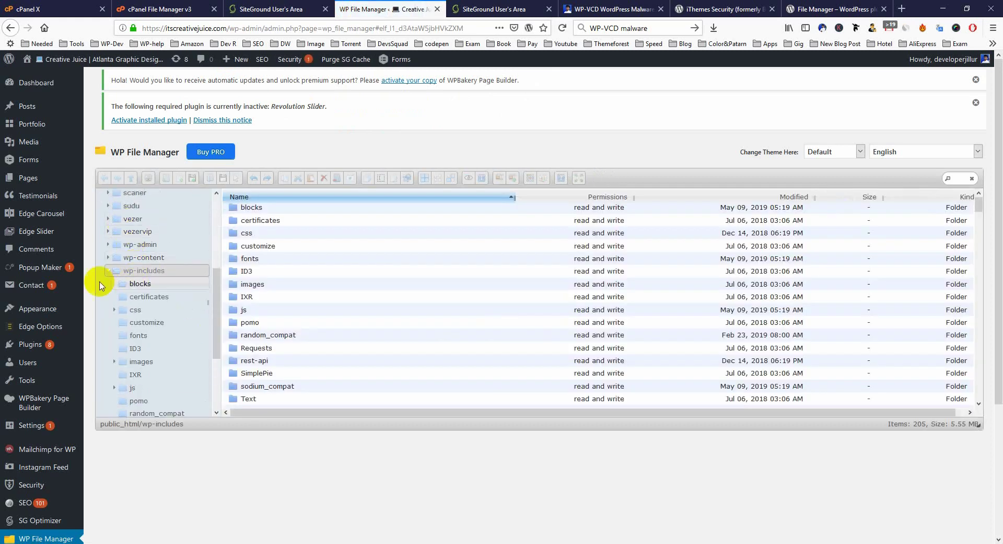
pyautogui.click(107, 271)
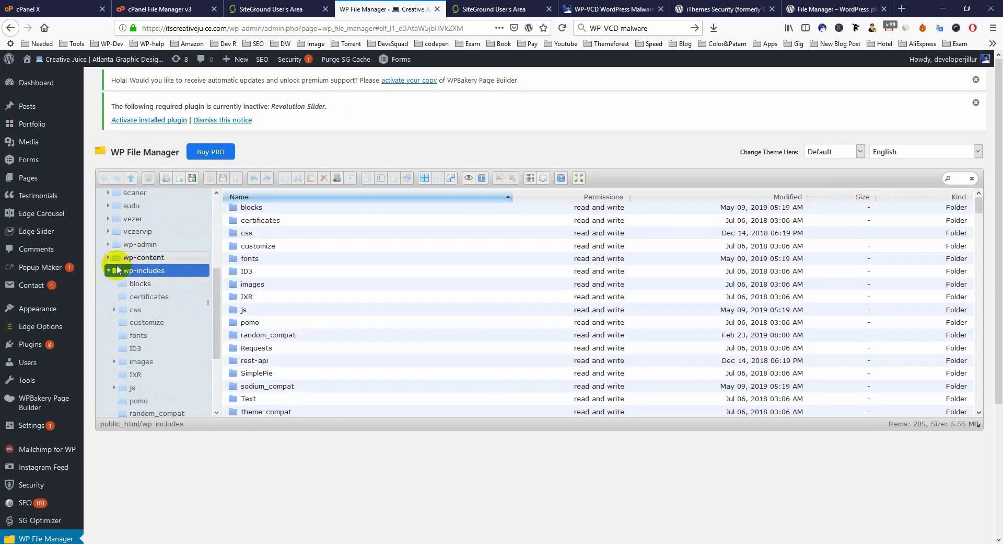
pyautogui.doubleClick(142, 271)
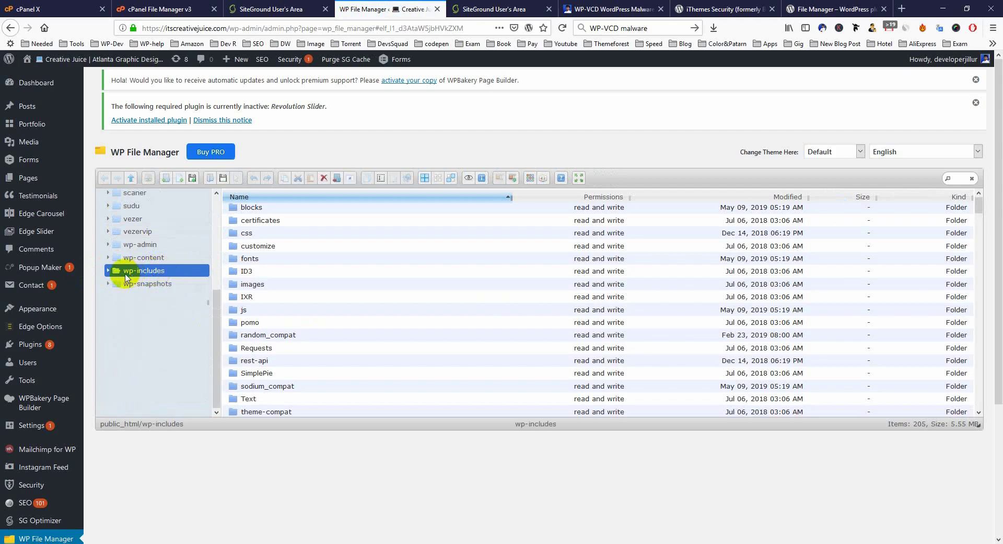
pyautogui.scroll(-15, 396, 241)
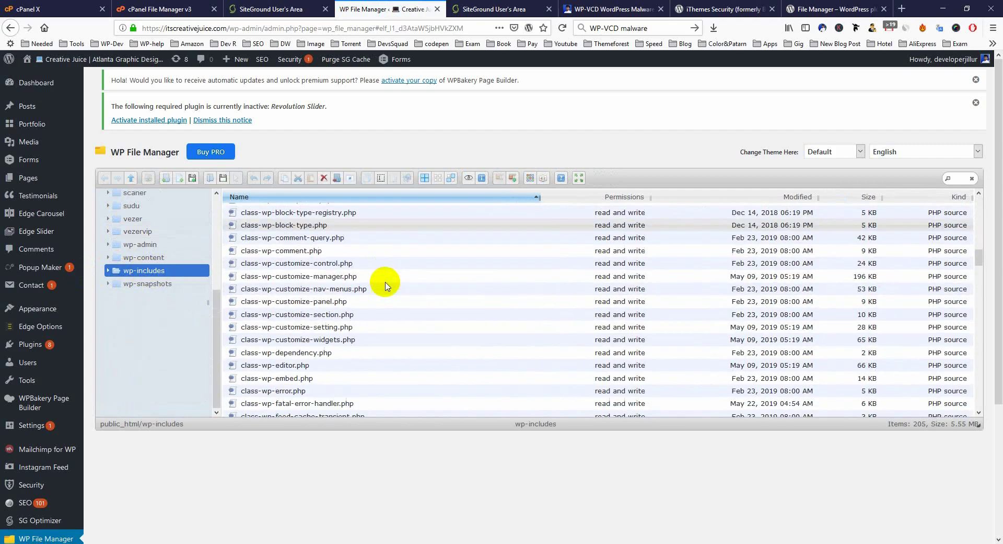
pyautogui.scroll(-12, 389, 284)
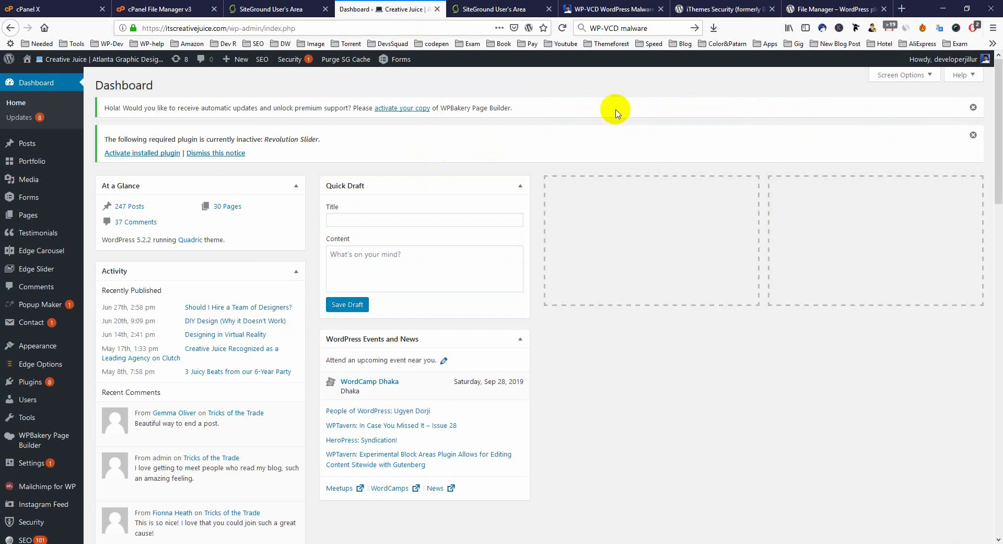
# Compare the iThemes Security plugin page with the Creative Juice Dashboard
pyautogui.click(731, 9)
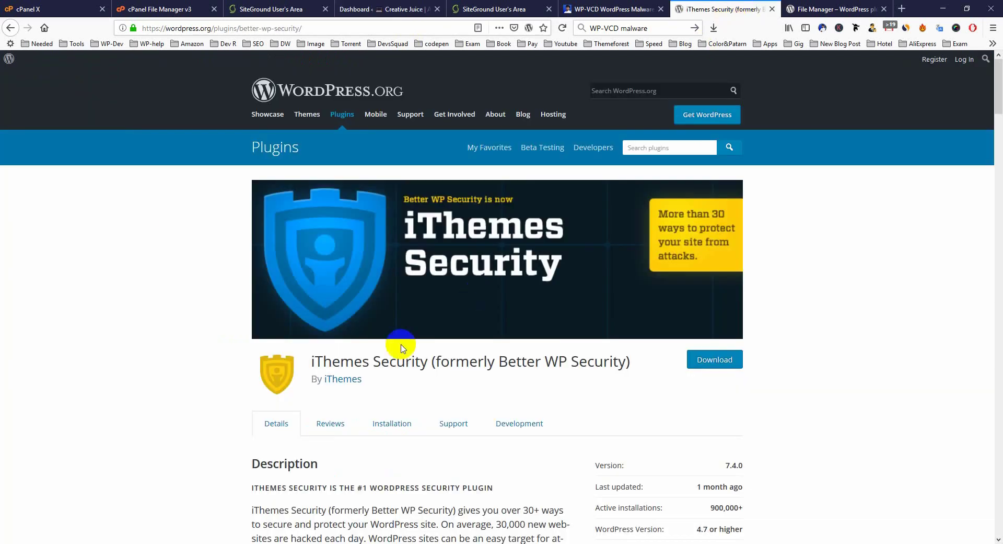
pyautogui.click(403, 9)
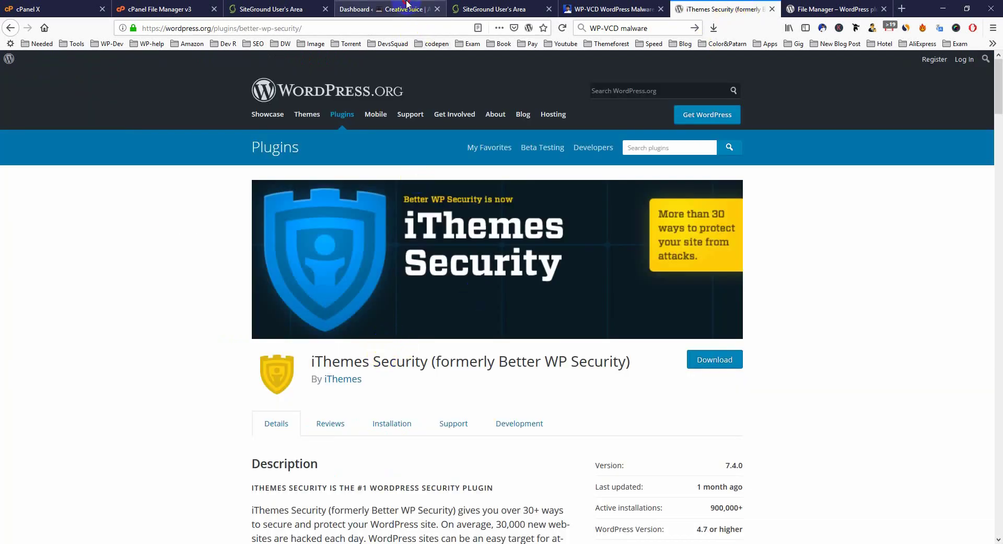
pyautogui.scroll(-3, 148, 335)
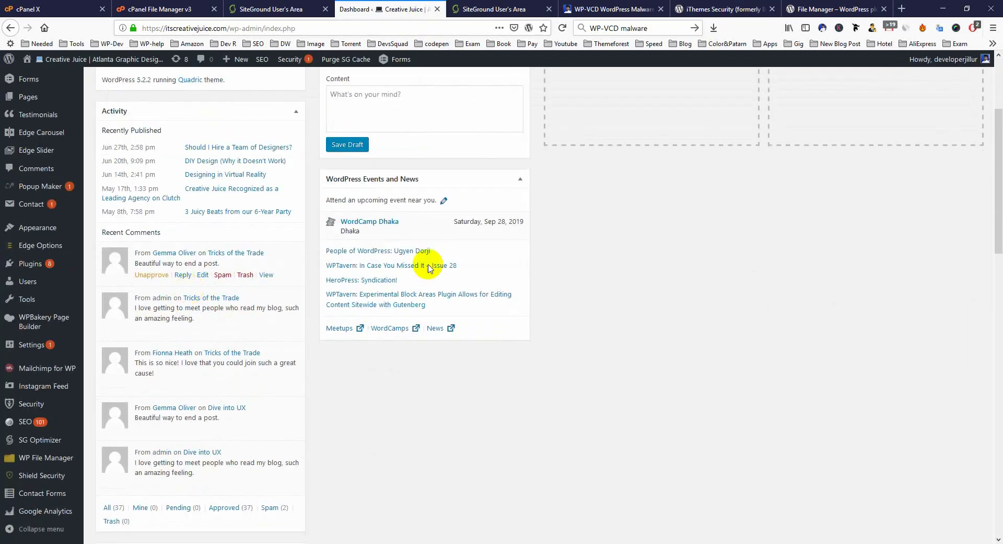
pyautogui.click(732, 9)
pyautogui.click(389, 9)
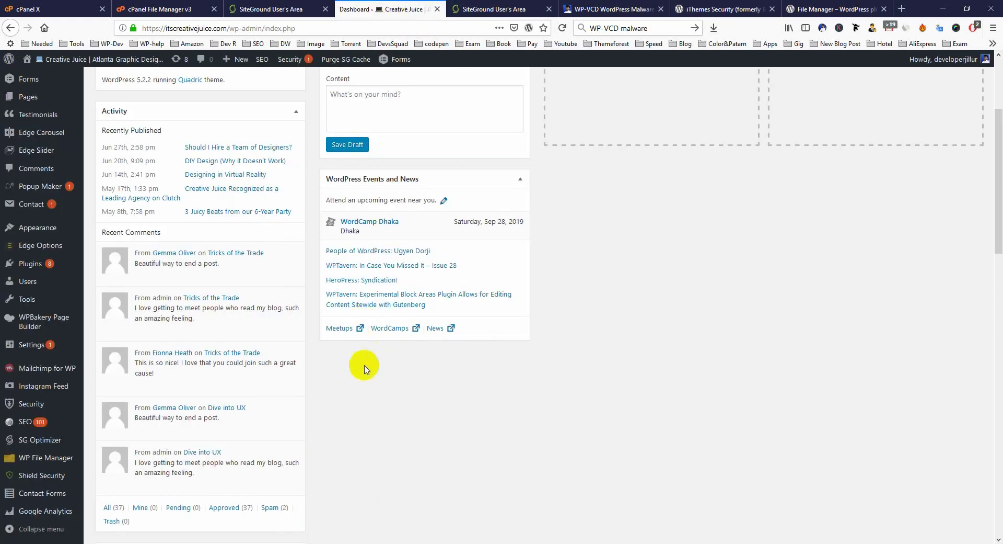
pyautogui.scroll(-1, 339, 344)
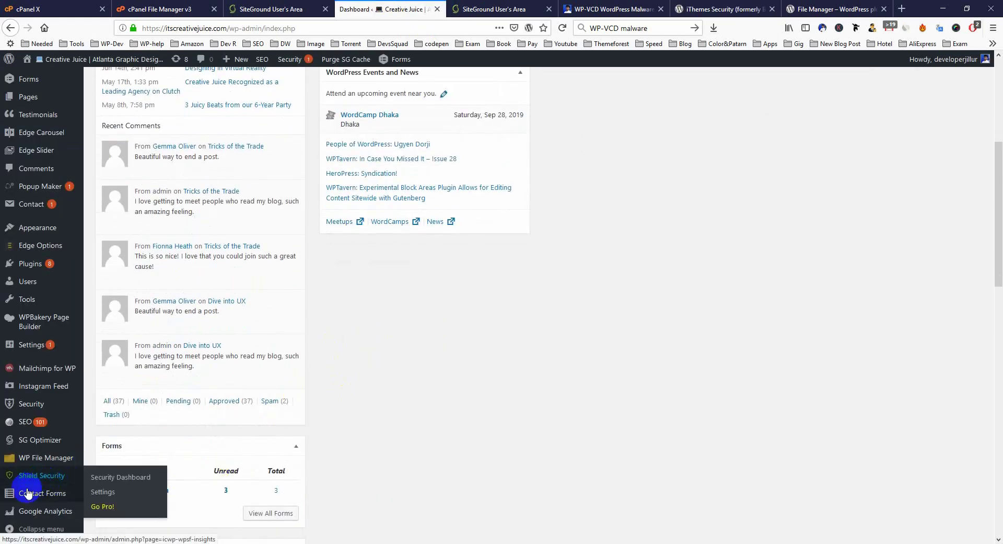
# Go to Security > Settings in the admin sidebar to show the iThemes Security malware scan panel
pyautogui.moveTo(31, 404)
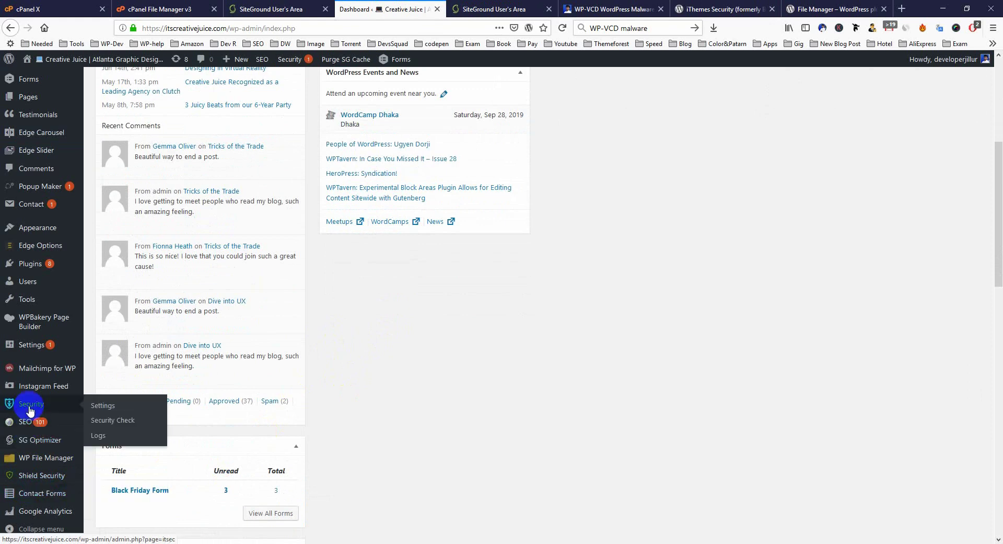
pyautogui.click(103, 409)
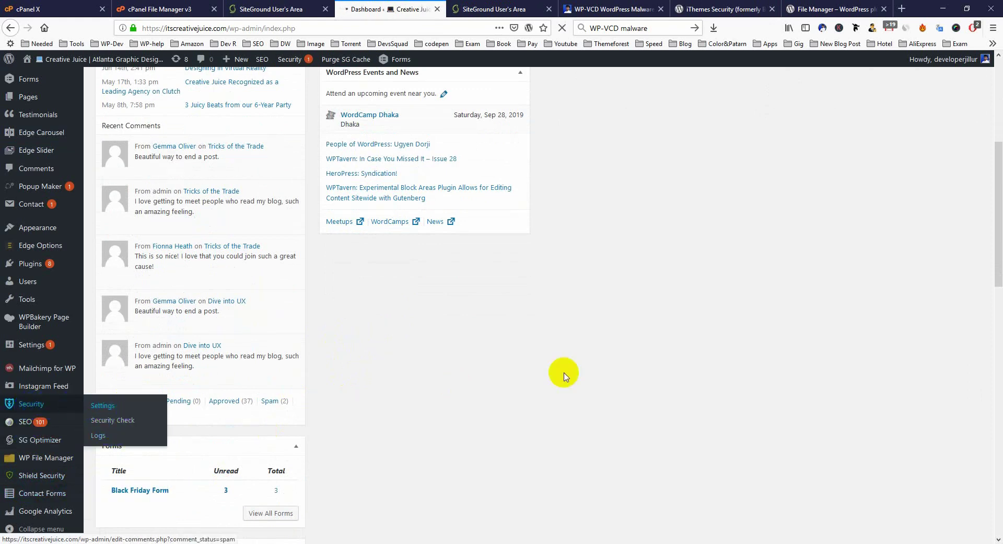
pyautogui.scroll(5, 559, 366)
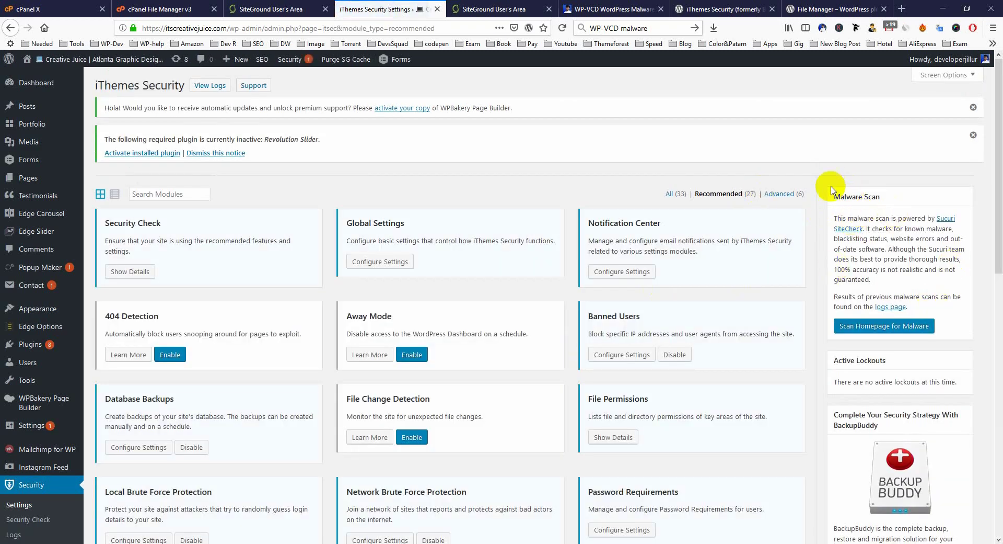
# Run Scan Homepage for Malware in iThemes Security
pyautogui.click(857, 326)
pyautogui.scroll(-1, 914, 311)
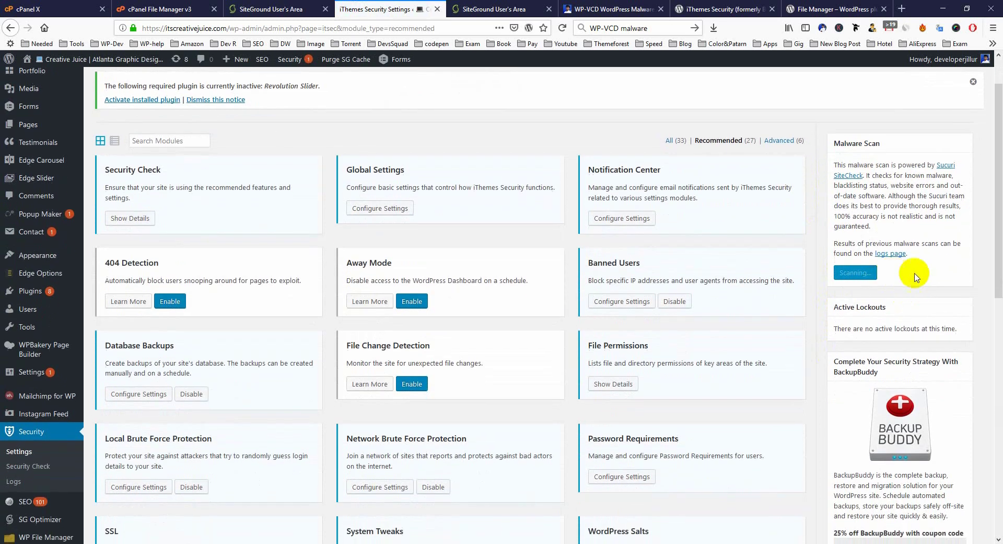
pyautogui.scroll(1, 889, 285)
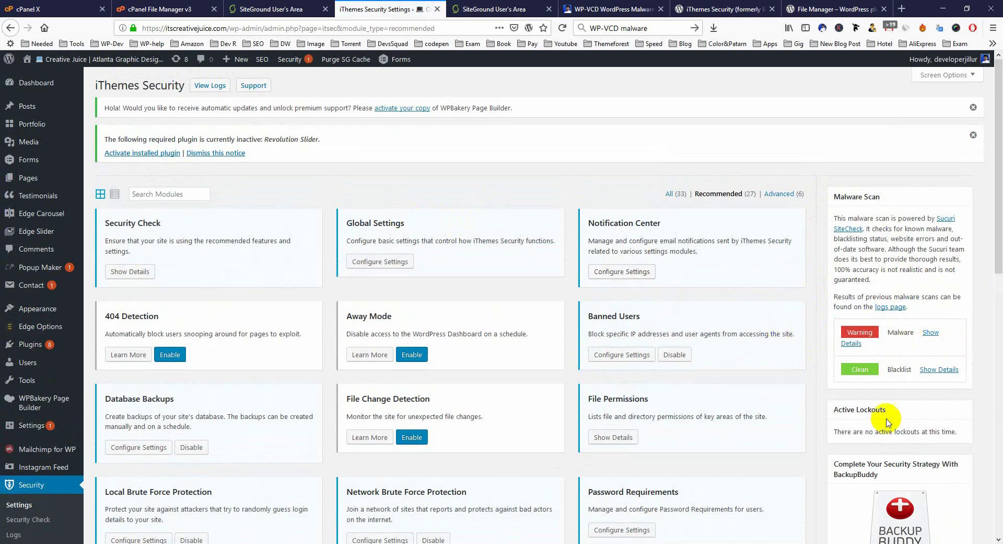
# Show the warning's details to reveal the infected URL, then return to the WP-VCD article
pyautogui.click(930, 333)
pyautogui.scroll(-2, 946, 314)
pyautogui.moveTo(947, 308); pyautogui.dragTo(852, 240)
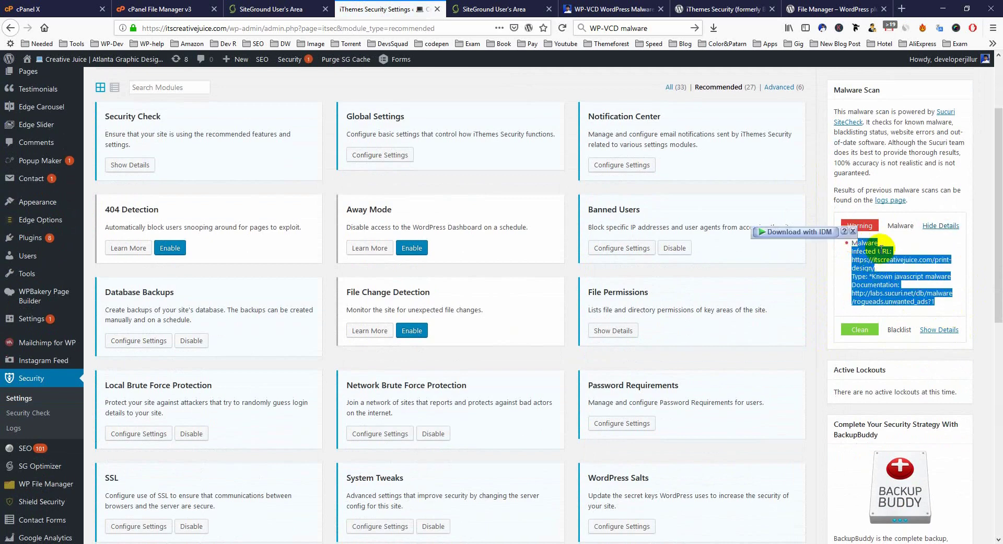
pyautogui.click(883, 252)
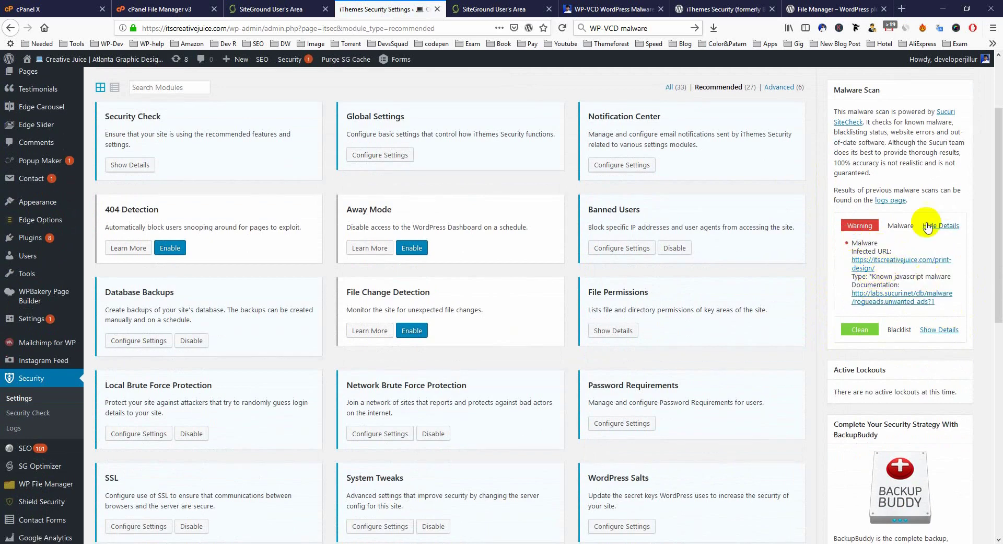
pyautogui.scroll(2, 454, 320)
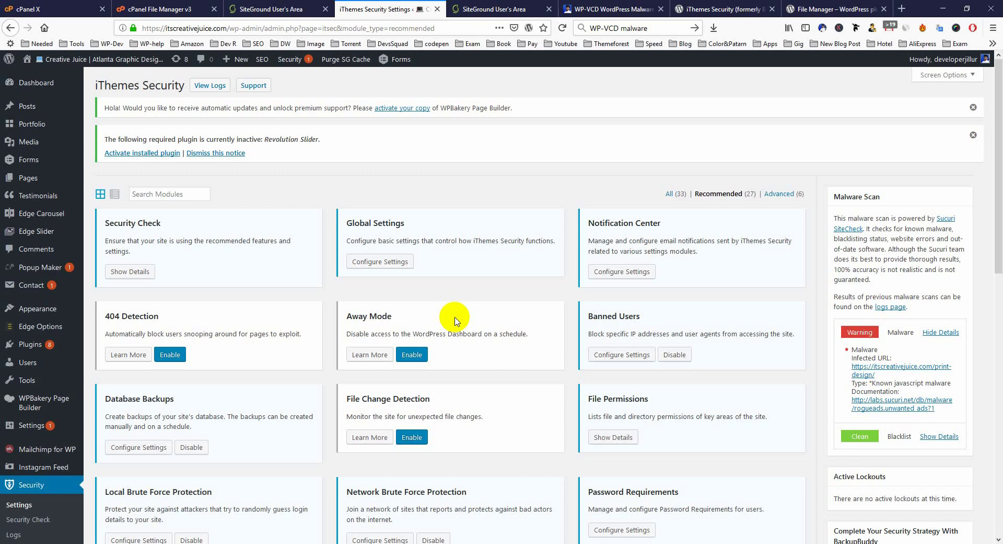
pyautogui.click(614, 9)
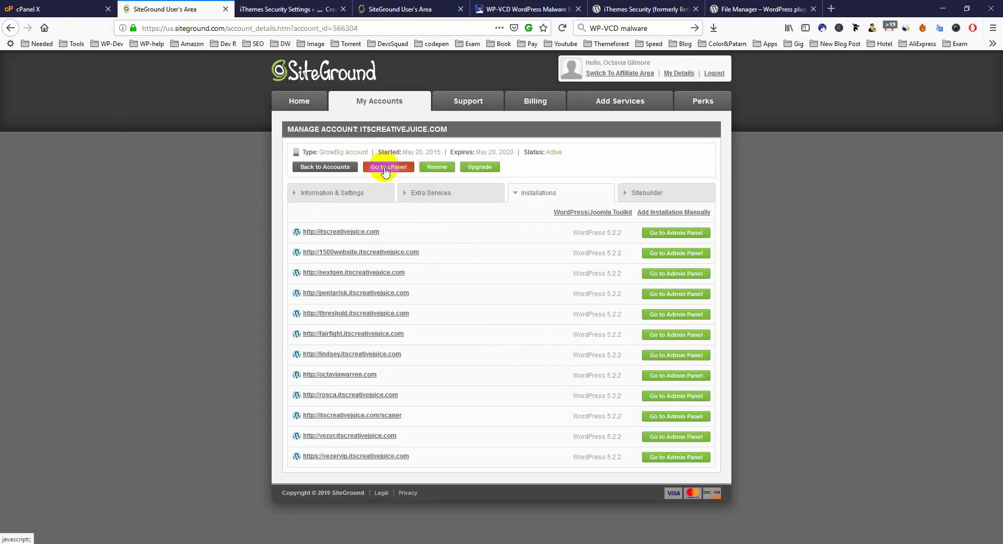
# Open cPanel for the itscreativejuice.com account and launch File Manager on /home/itscreat
pyautogui.click(384, 168)
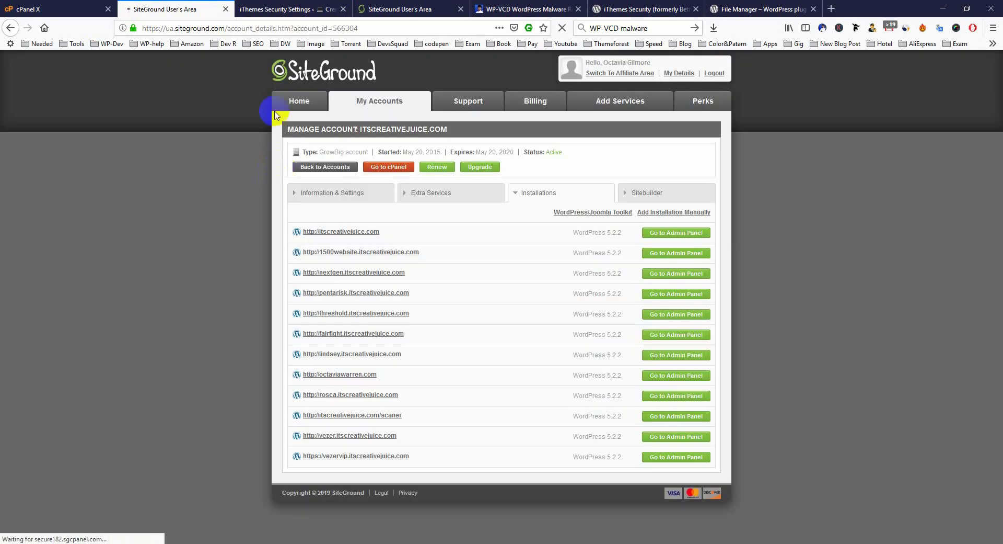
pyautogui.scroll(-8, 460, 269)
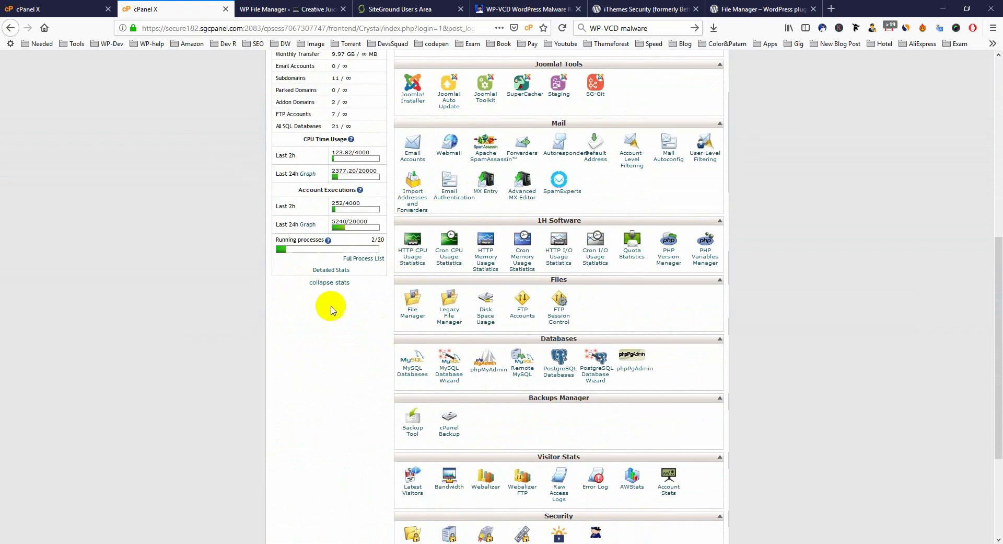
pyautogui.scroll(-3, 413, 342)
pyautogui.click(411, 206)
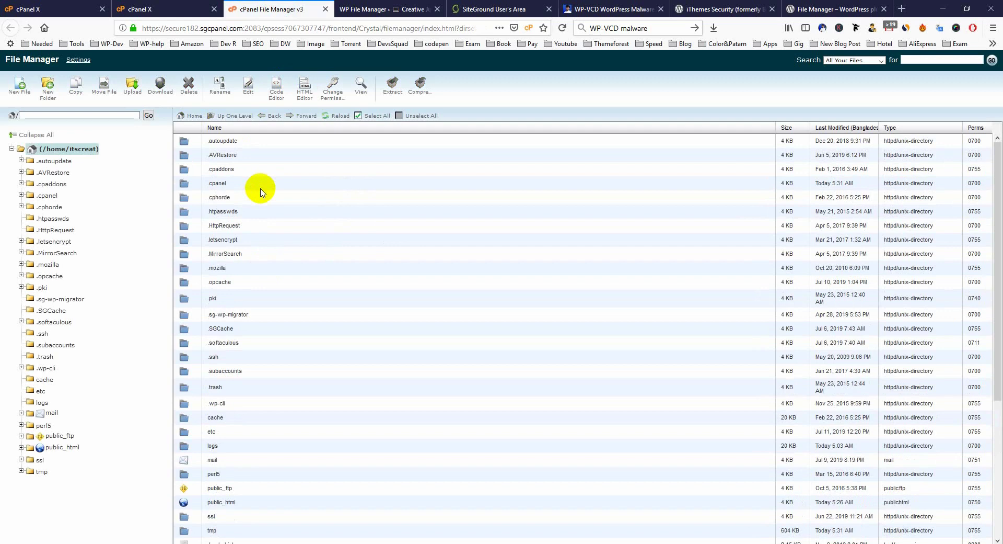
# Start compressing the client site folder in public_html, edit the zip name, then cancel
pyautogui.click(186, 288)
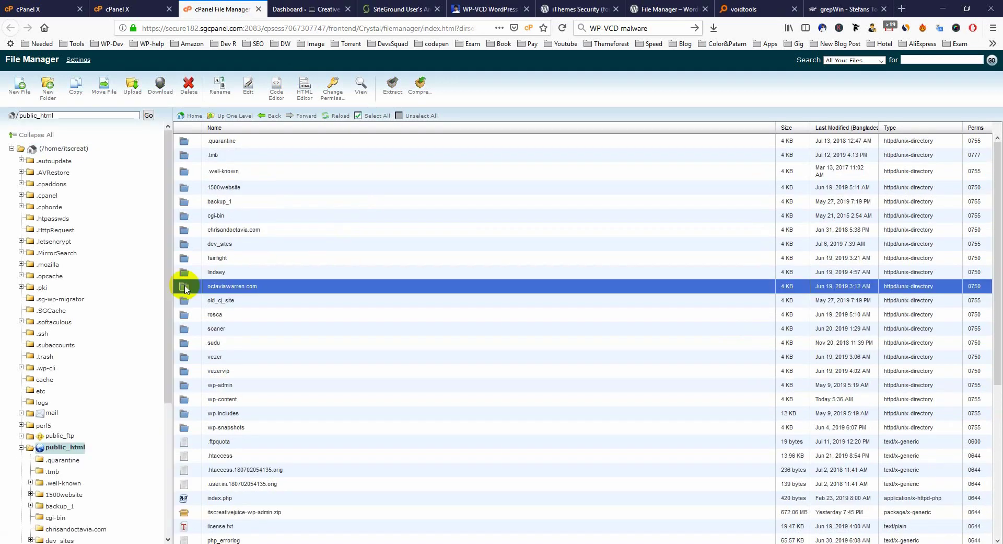
pyautogui.rightClick(277, 289)
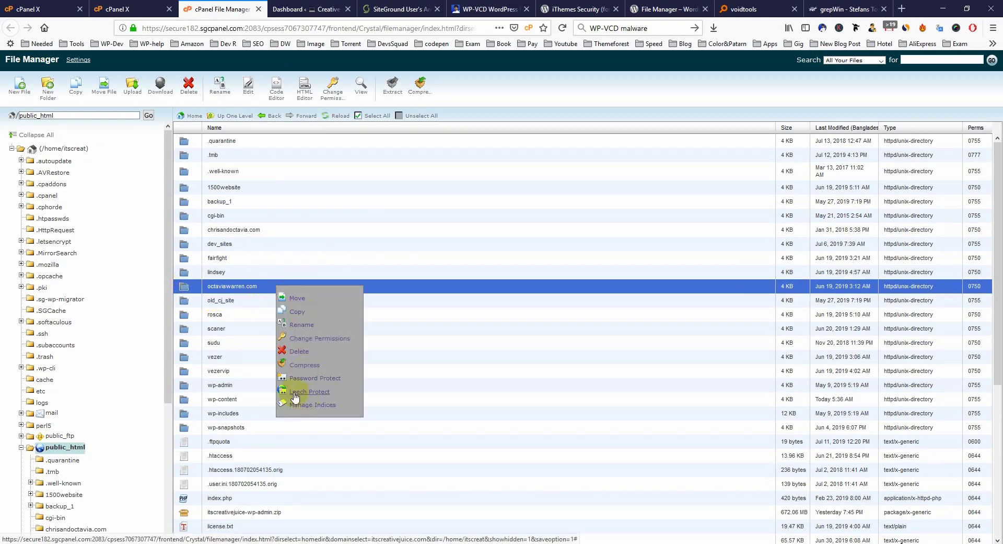
pyautogui.click(304, 366)
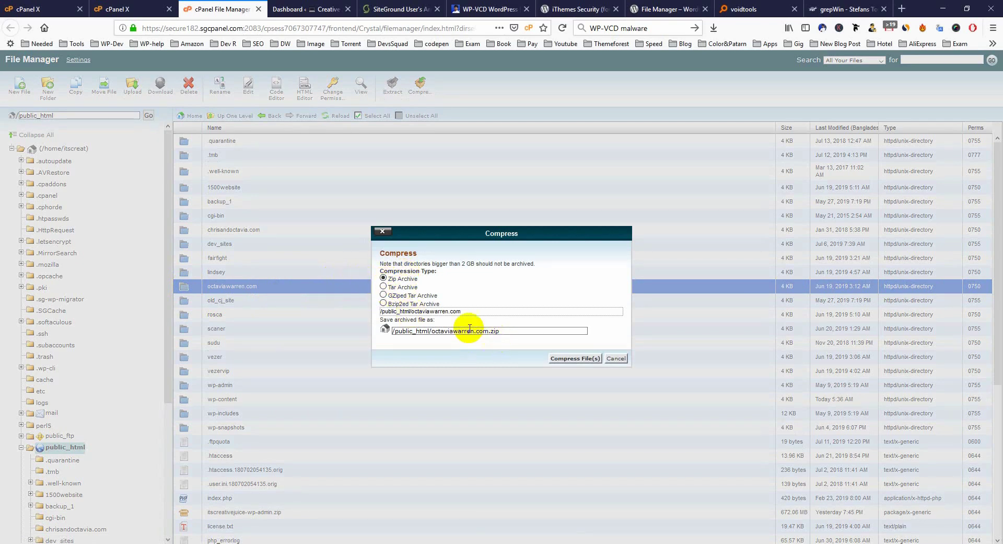
pyautogui.click(432, 331)
pyautogui.moveTo(480, 331); pyautogui.dragTo(526, 331)
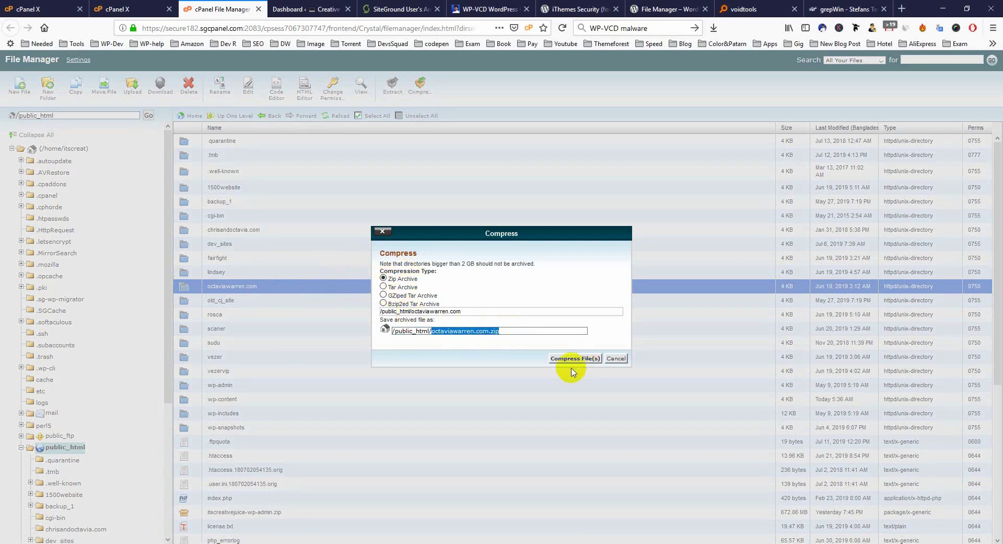
pyautogui.click(616, 358)
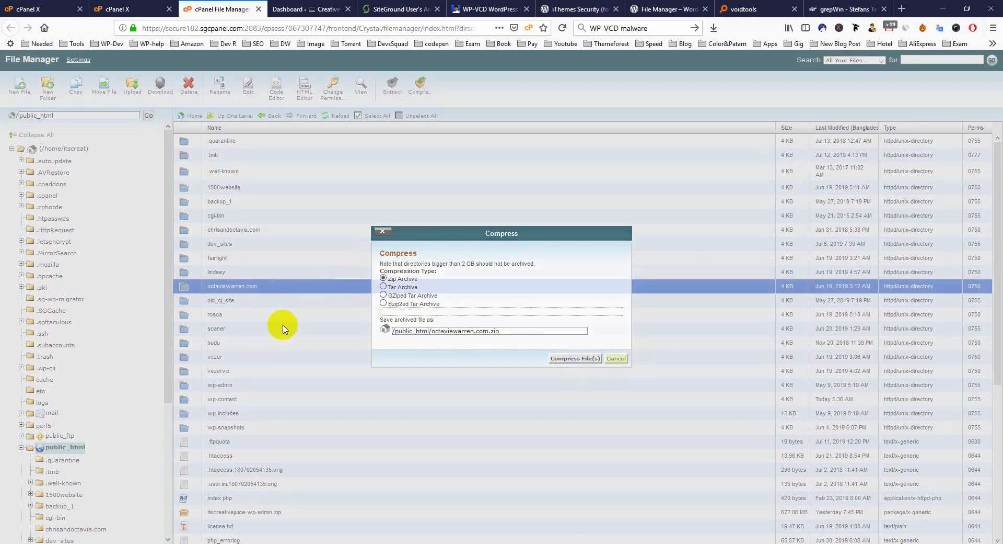
# Download the 672.06 MB itscreativejuice-wp-admin.zip and switch to the local backup folder
pyautogui.scroll(-1, 313, 365)
pyautogui.scroll(-2, 343, 438)
pyautogui.click(226, 428)
pyautogui.rightClick(232, 428)
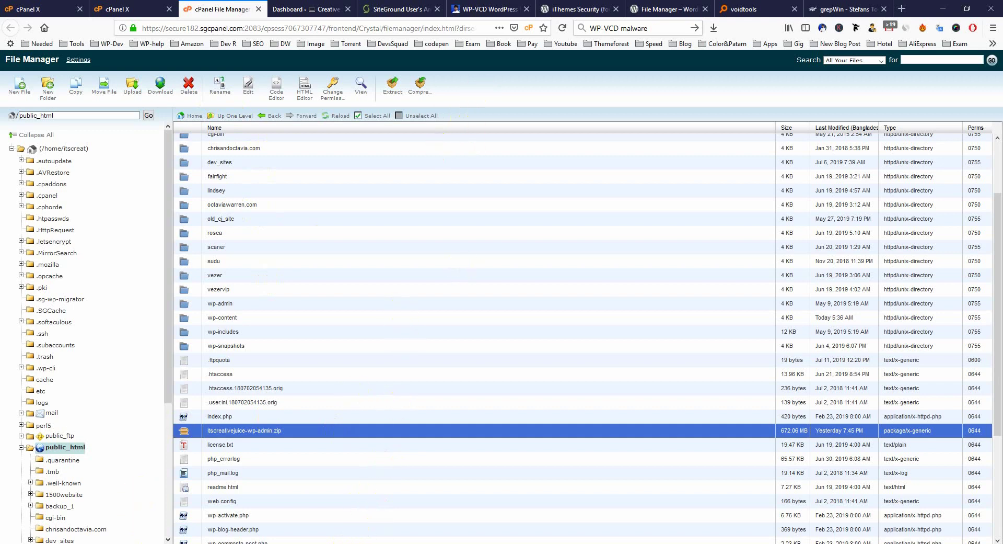
pyautogui.hotkey('alt', 'Tab')
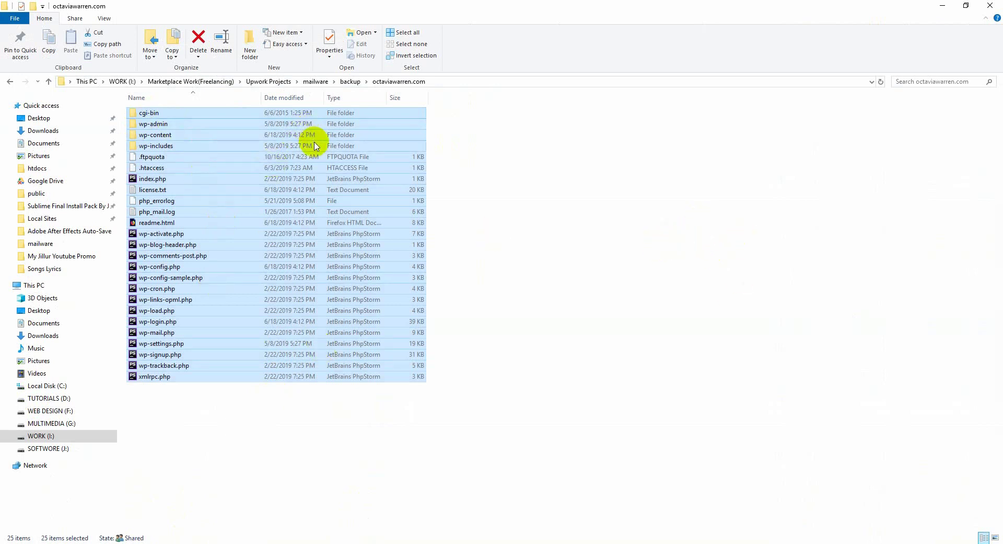
pyautogui.hotkey('alt', 'Tab')
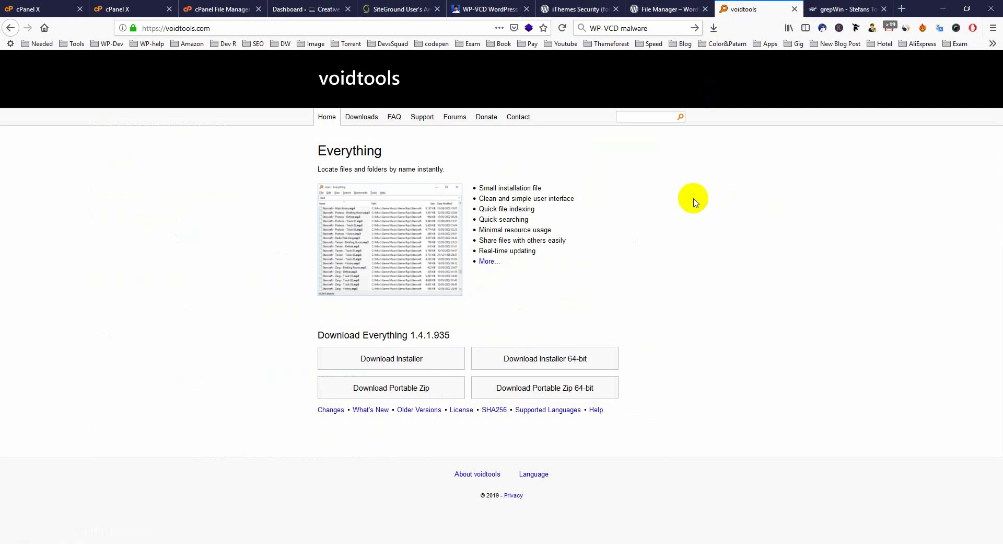
pyautogui.click(839, 8)
pyautogui.scroll(4, 455, 178)
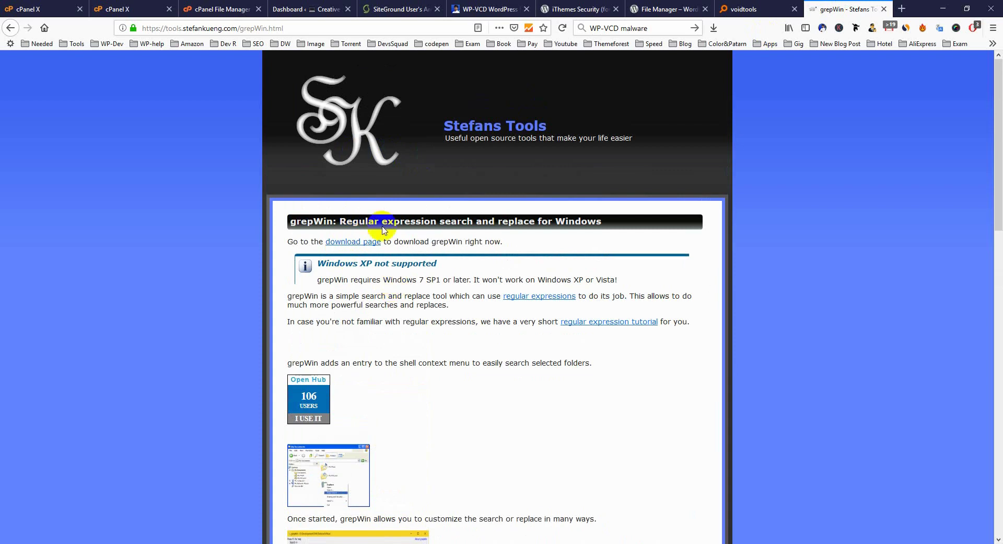
pyautogui.click(199, 27)
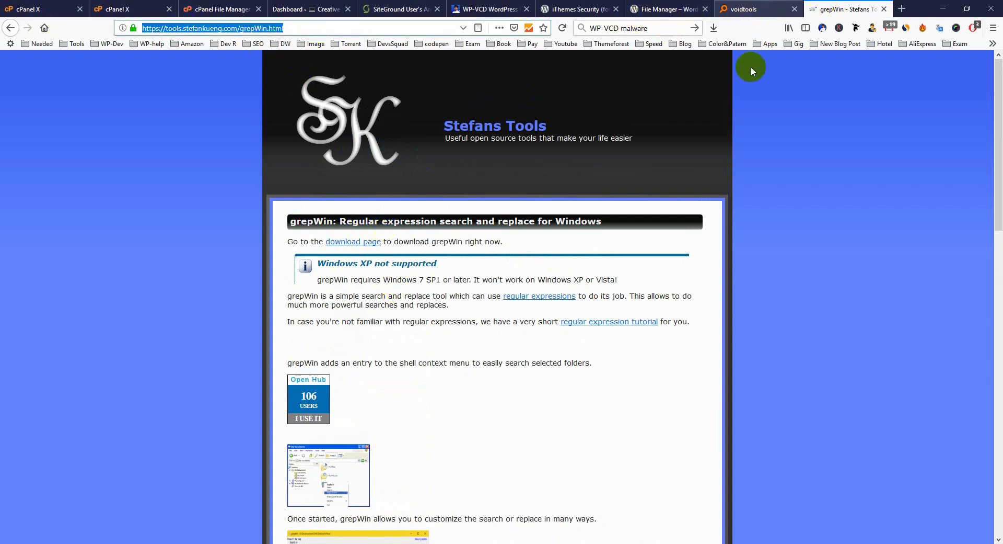
pyautogui.click(750, 9)
pyautogui.click(226, 26)
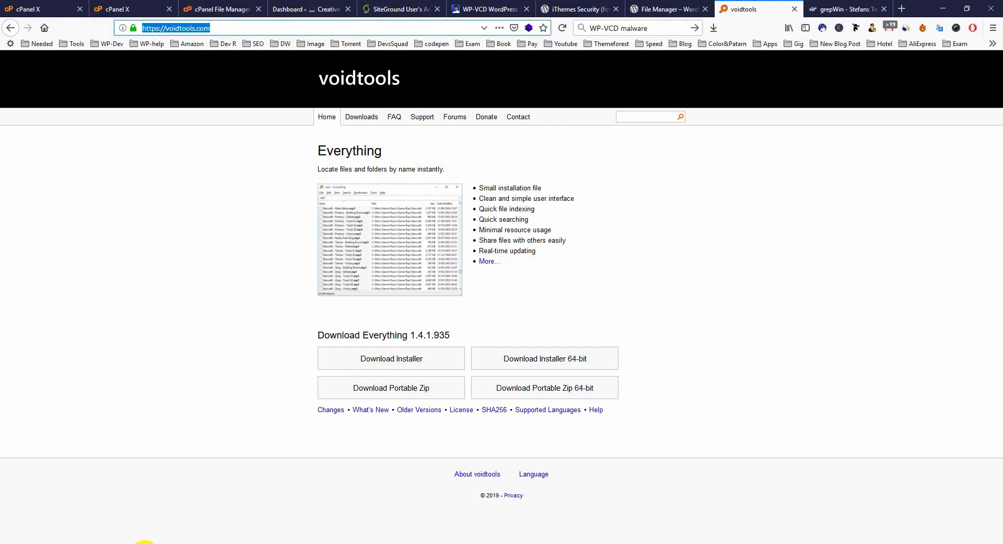
pyautogui.click(144, 541)
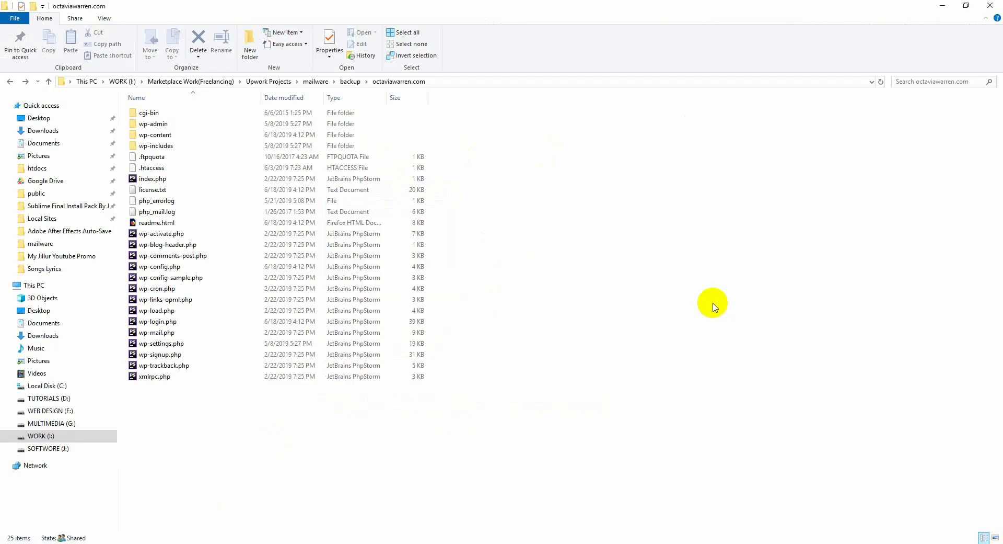
pyautogui.hotkey('alt', 'Tab')
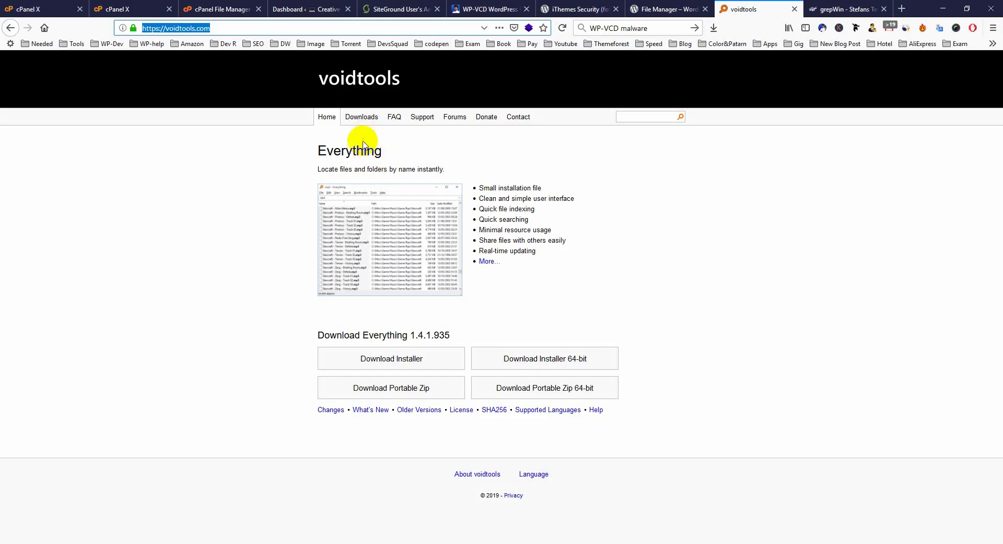
pyautogui.click(836, 4)
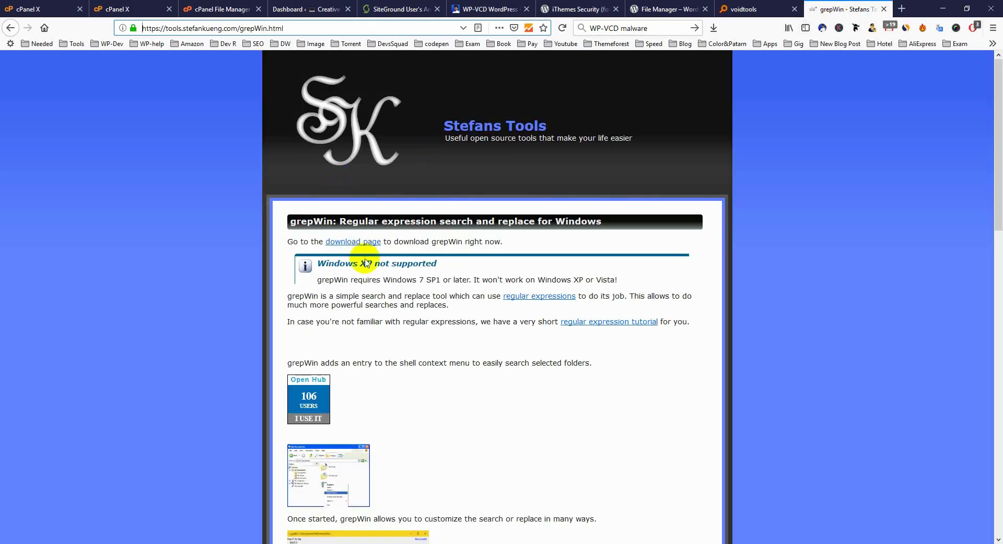
pyautogui.hotkey('alt', 'Tab')
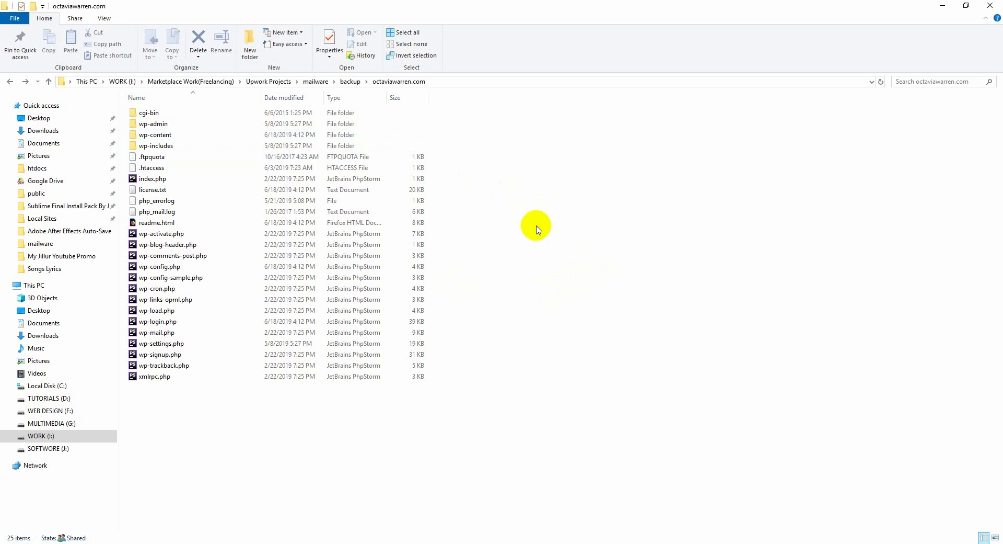
# Launch Search Everything on the backup's wp-content folder, listing its 11,843 objects
pyautogui.moveTo(165, 139)
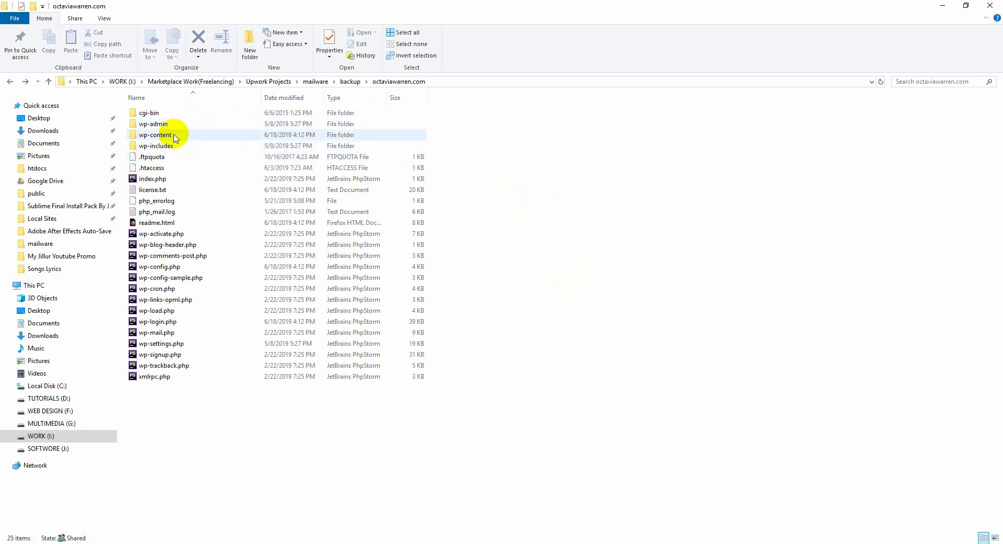
pyautogui.click(169, 137)
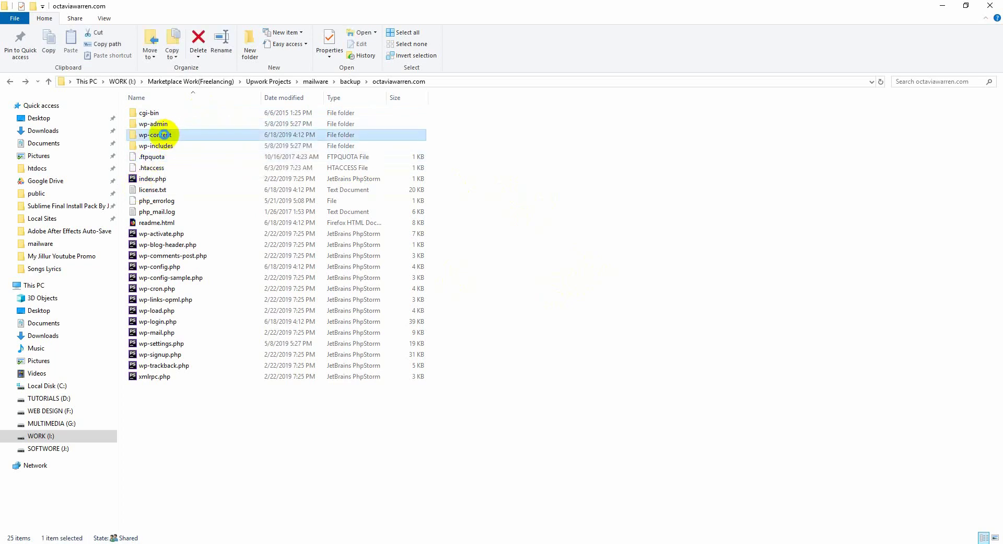
pyautogui.rightClick(167, 135)
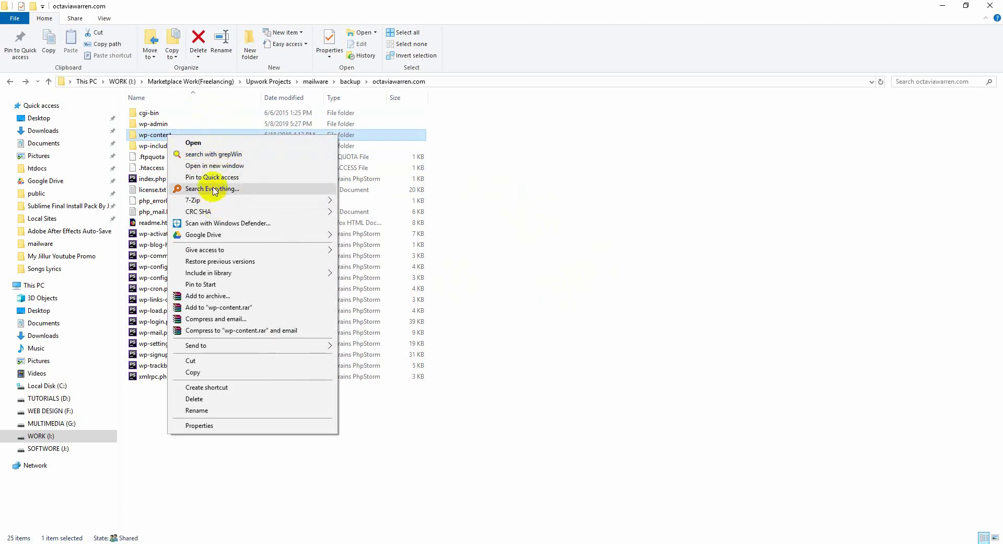
pyautogui.click(520, 197)
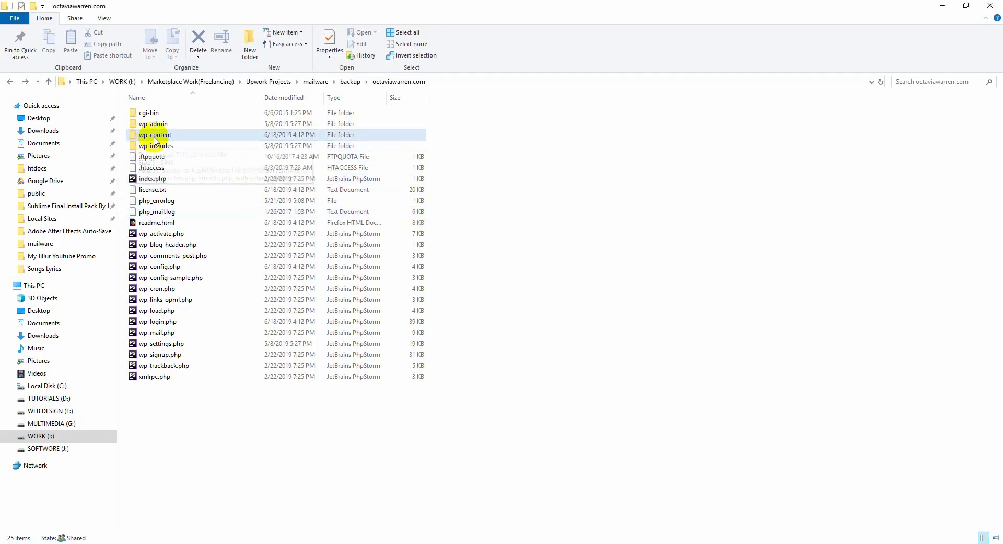
pyautogui.click(198, 137)
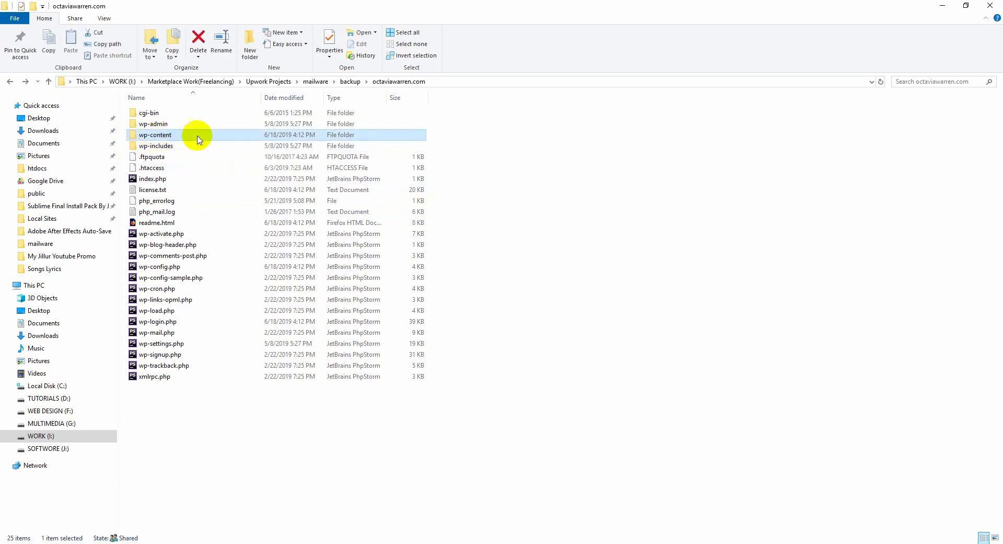
pyautogui.rightClick(170, 134)
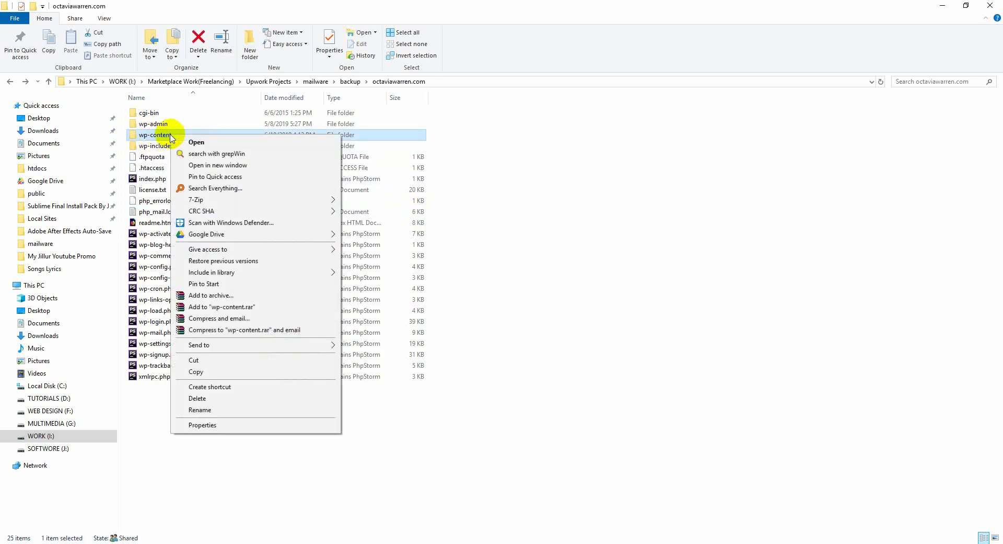
pyautogui.click(190, 189)
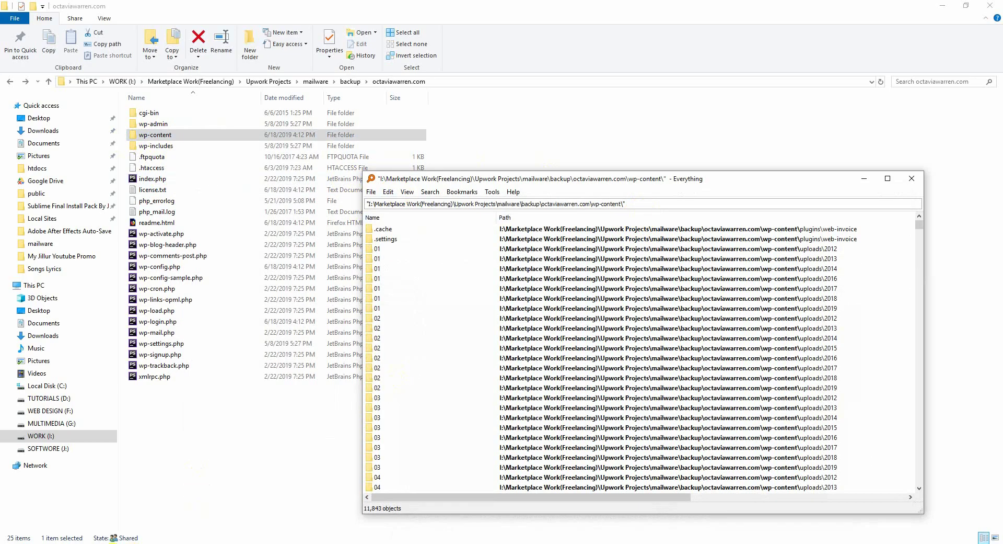
# Copy the file name class.plugin-modules.php from the WP-VCD article's code
pyautogui.hotkey('alt', 'Tab')
pyautogui.click(490, 9)
pyautogui.scroll(-3, 364, 342)
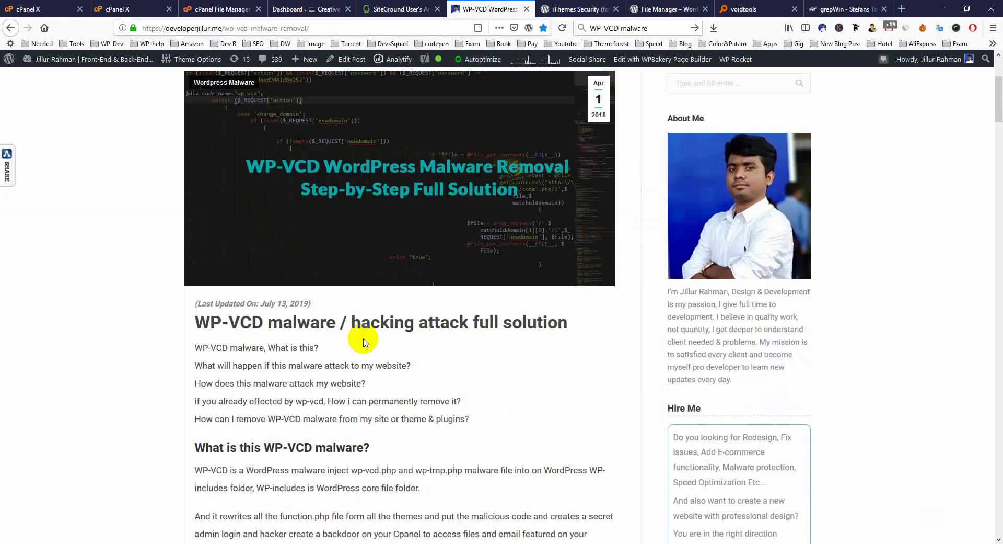
pyautogui.scroll(-15, 365, 343)
pyautogui.scroll(-15, 378, 256)
pyautogui.scroll(-15, 373, 280)
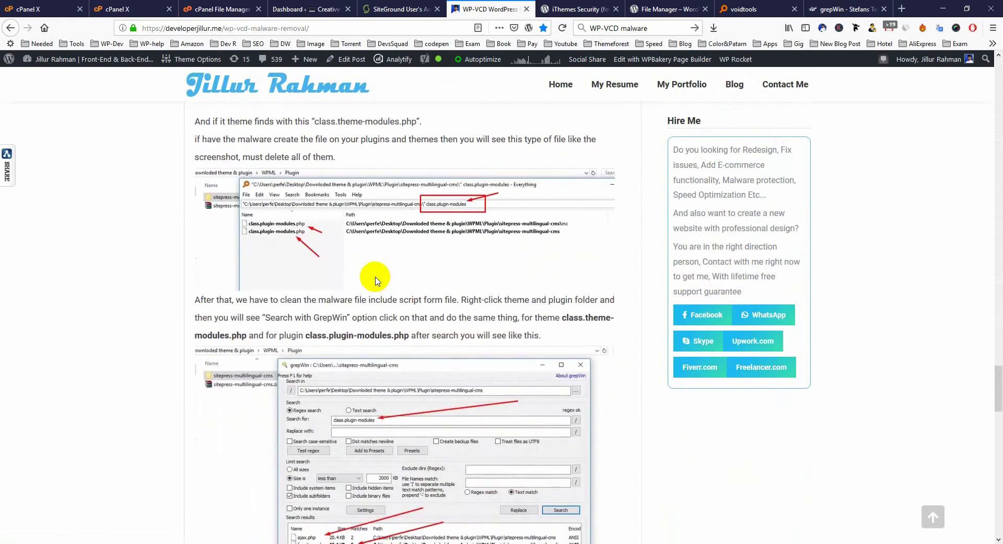
pyautogui.scroll(-10, 375, 280)
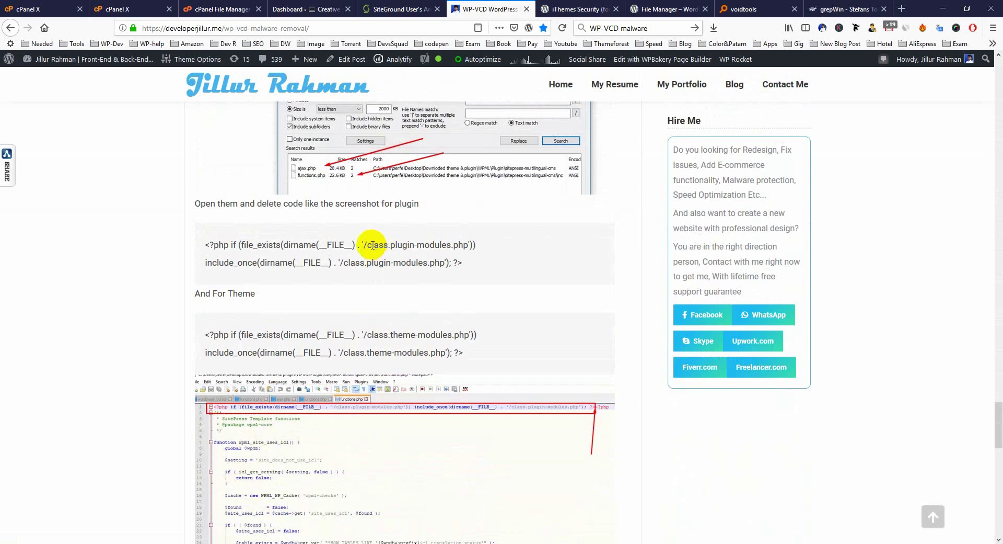
pyautogui.moveTo(369, 244); pyautogui.dragTo(467, 243)
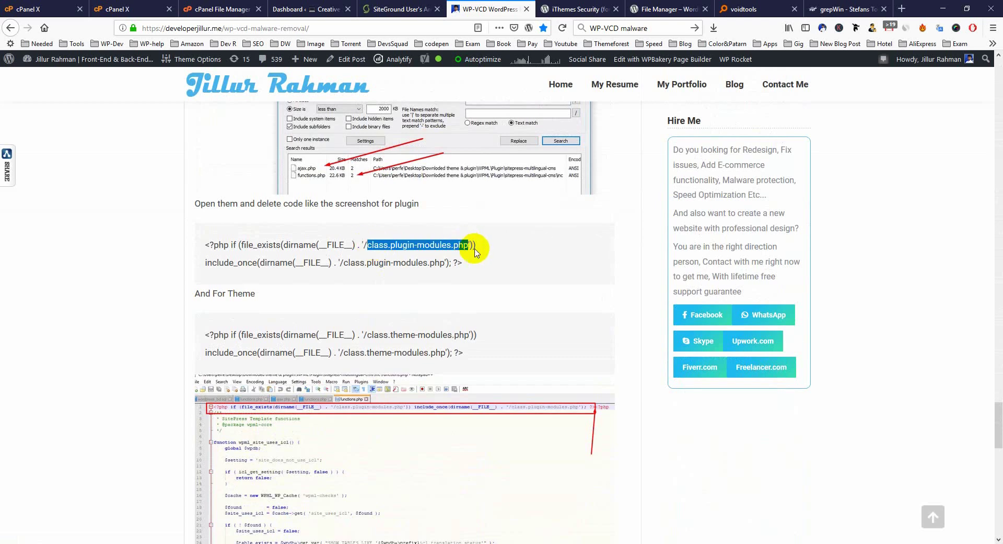
pyautogui.rightClick(476, 250)
pyautogui.click(488, 321)
# Paste it into Everything's wp-content search, finding 3 files in sitepress-multilingual-cms
pyautogui.hotkey('alt', 'Tab')
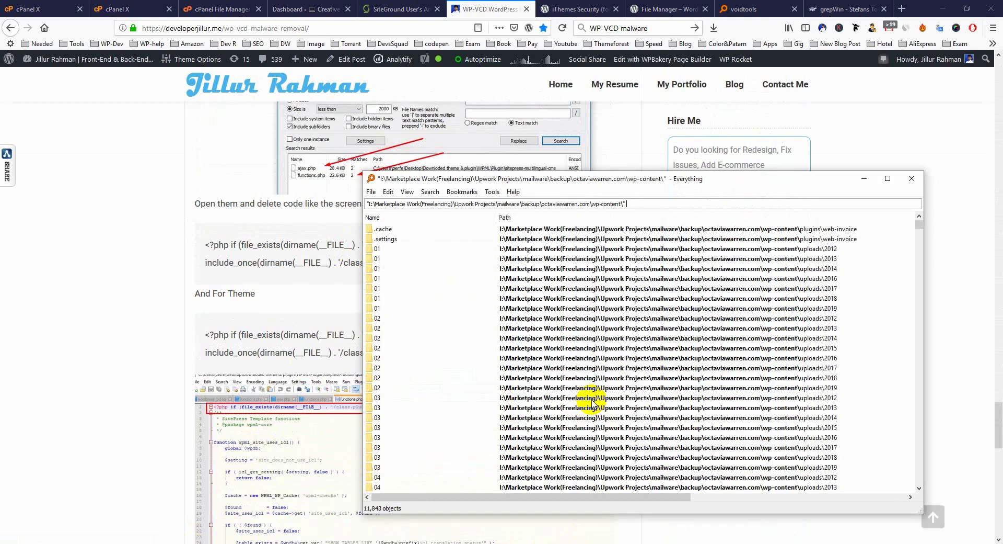
pyautogui.click(680, 205)
pyautogui.hotkey('ctrl', 'v')
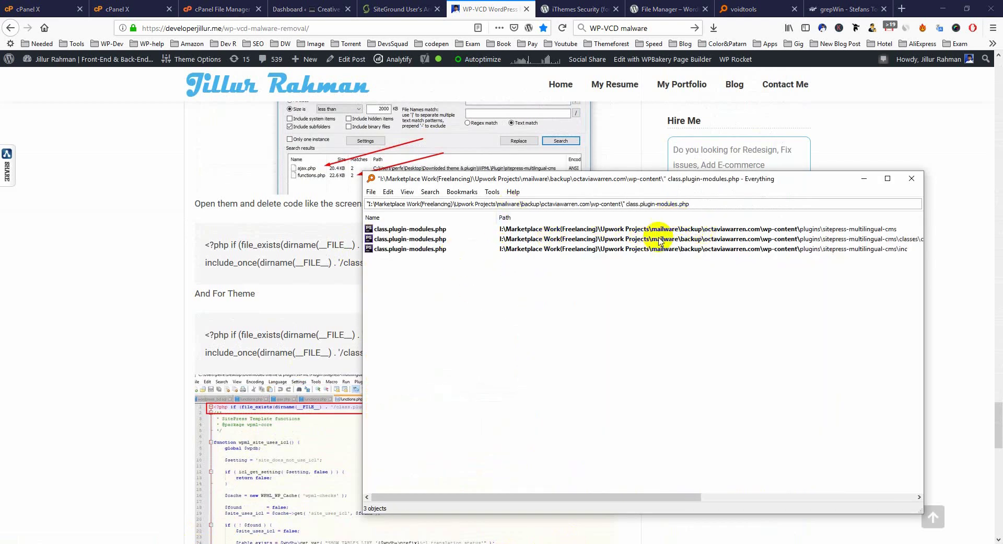